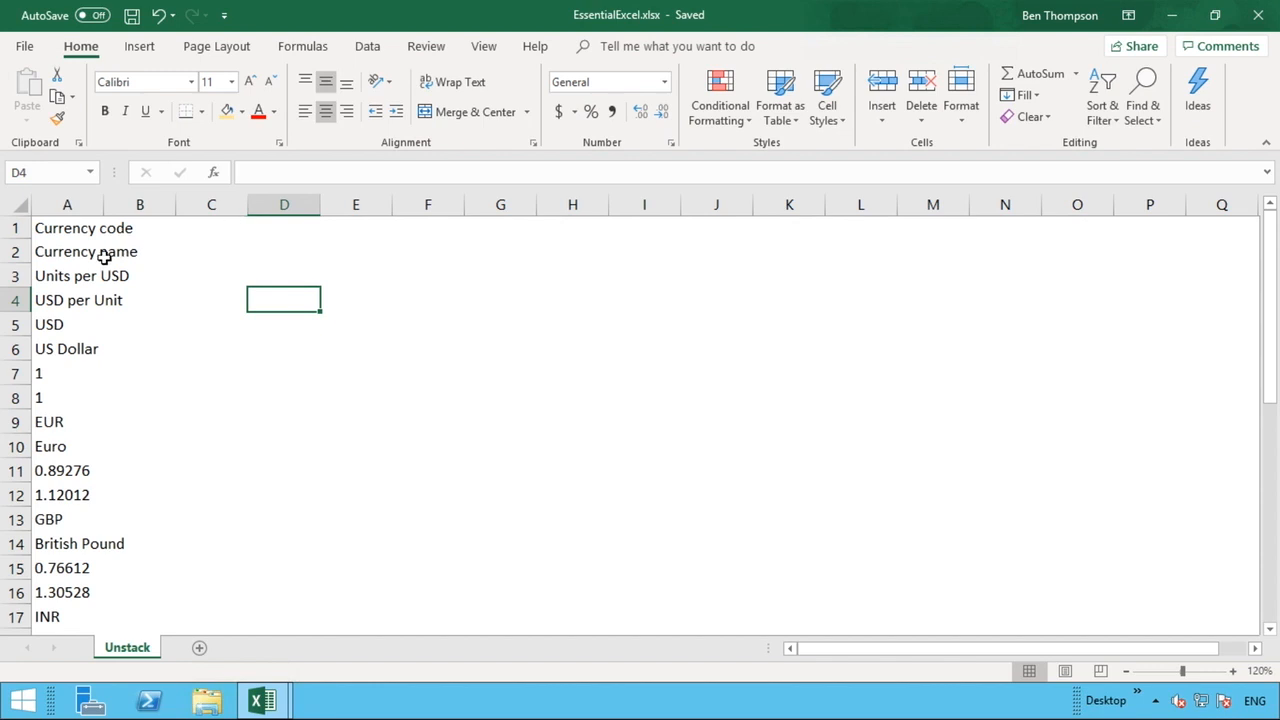
# Examine the column A list in blocks of four rows, one currency record per block.
pyautogui.moveTo(77, 227); pyautogui.dragTo(66, 300)
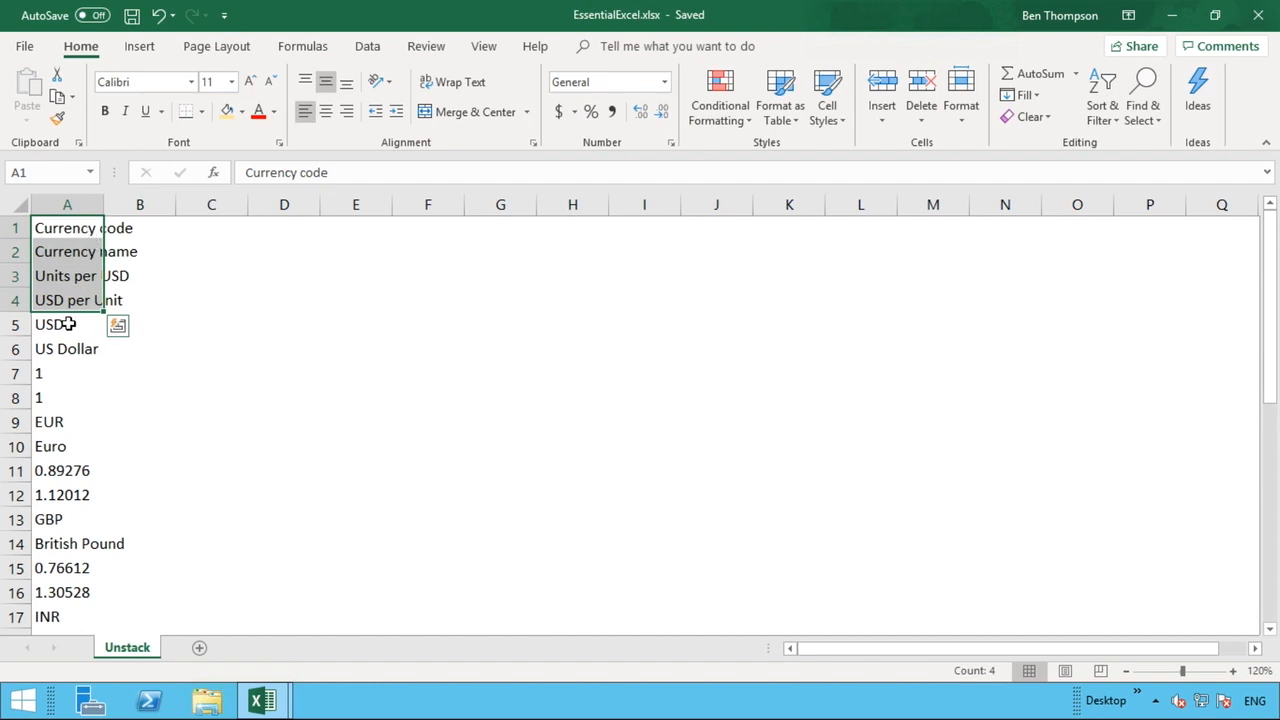
pyautogui.moveTo(68, 324); pyautogui.dragTo(52, 392)
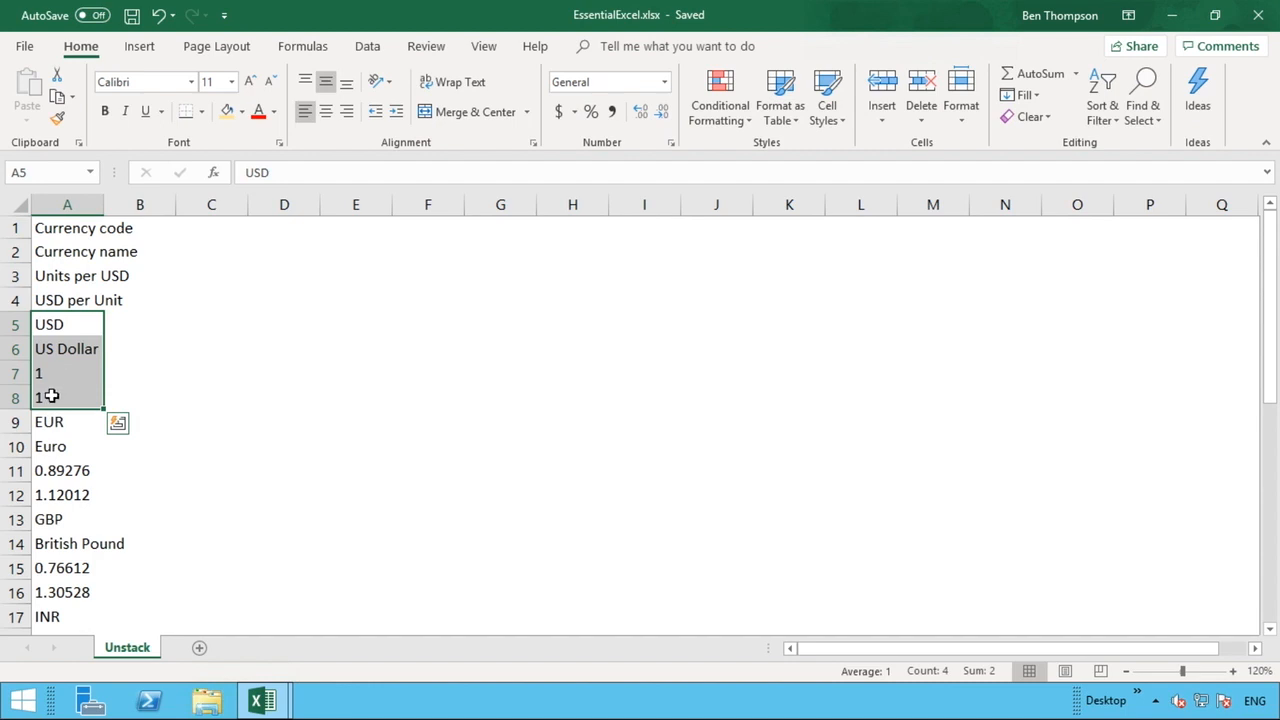
pyautogui.moveTo(51, 420); pyautogui.dragTo(51, 495)
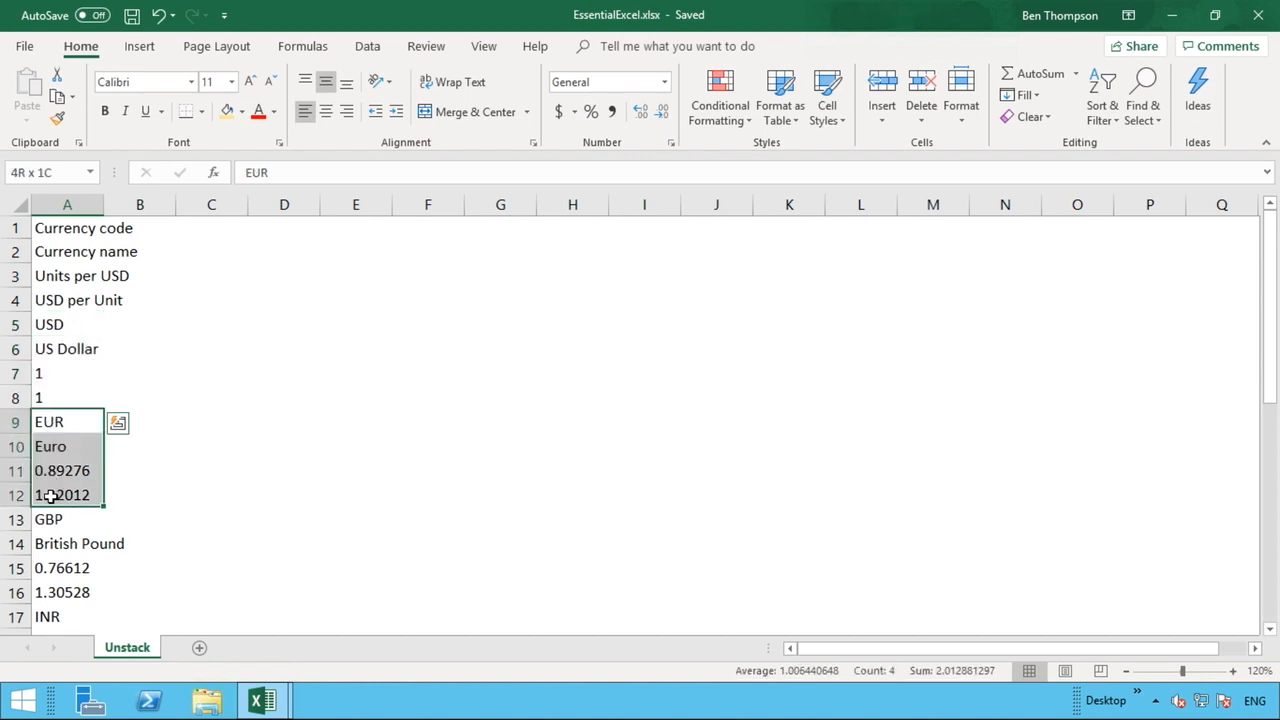
pyautogui.click(229, 487)
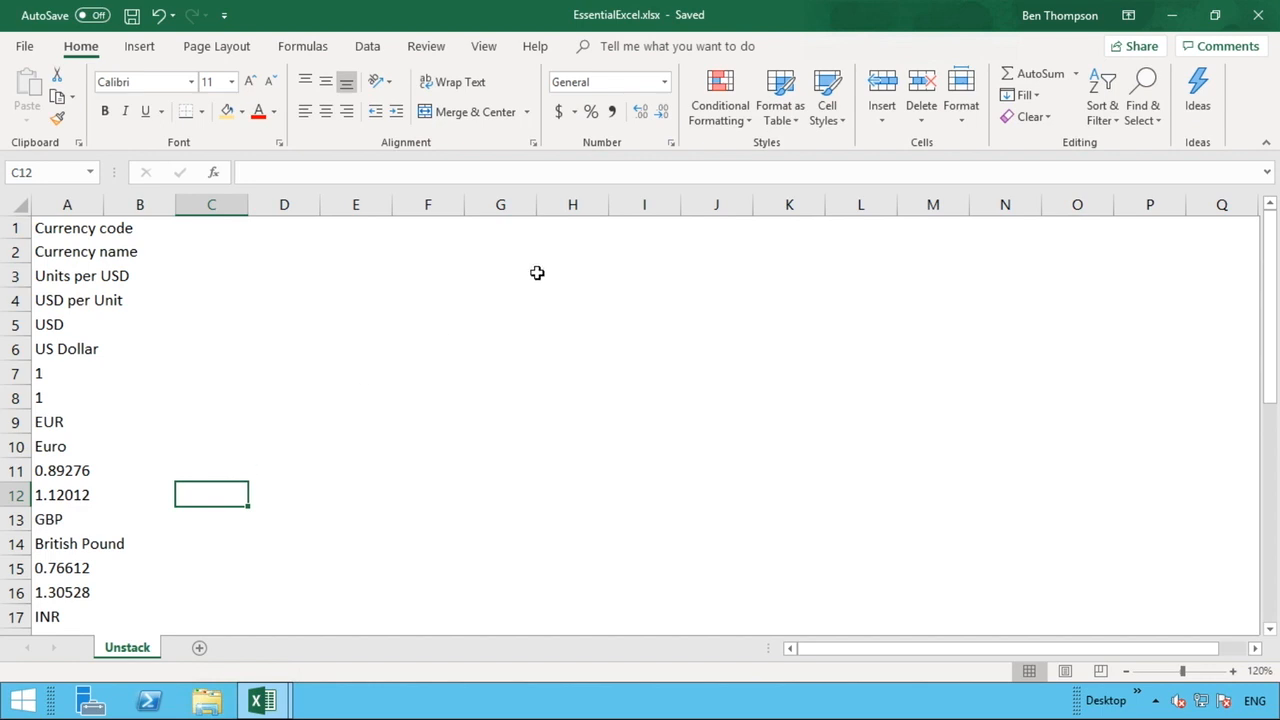
# Enter a formula in F1 referencing A1 and autofit column F to its content.
pyautogui.click(423, 231)
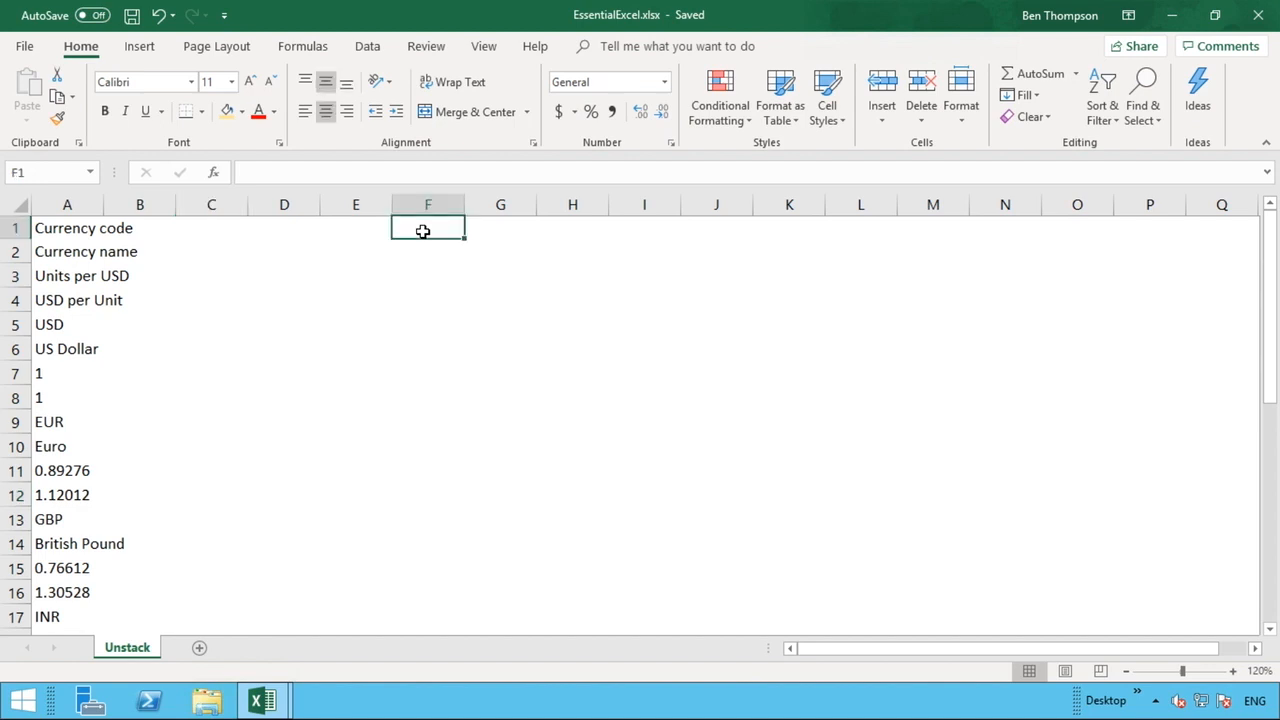
pyautogui.write('=')
pyautogui.click(63, 228)
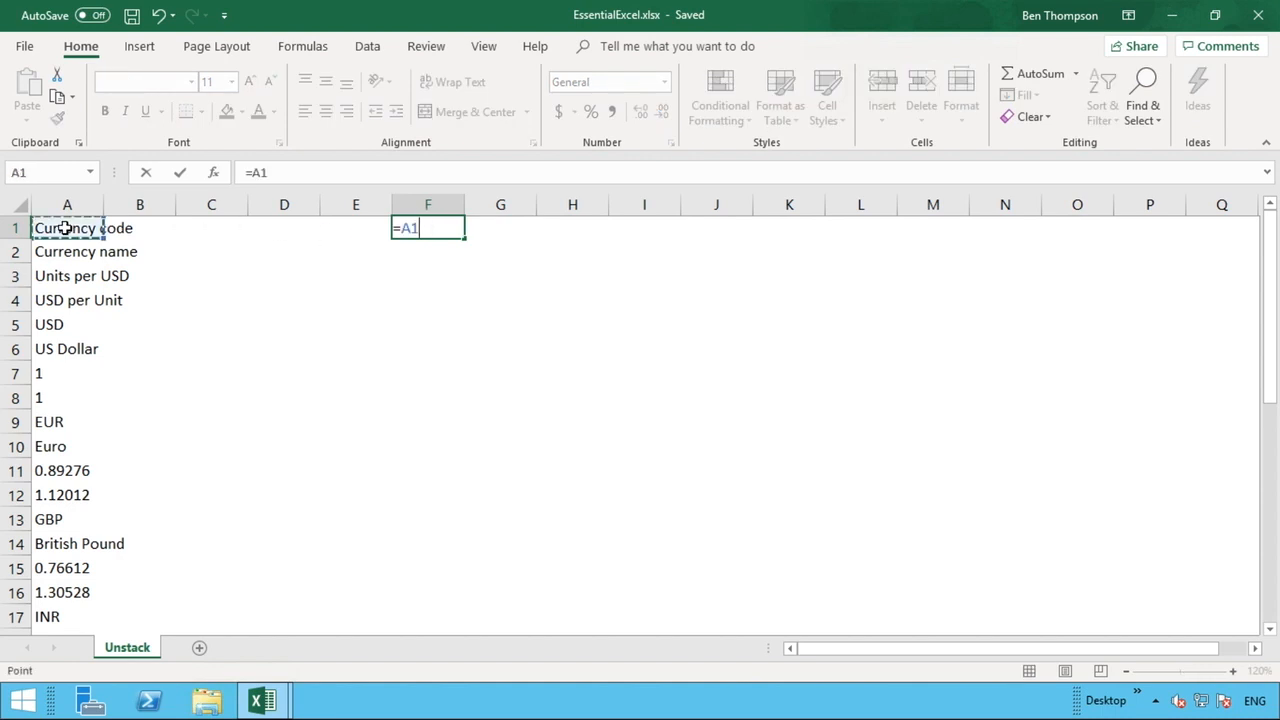
pyautogui.press('Return')
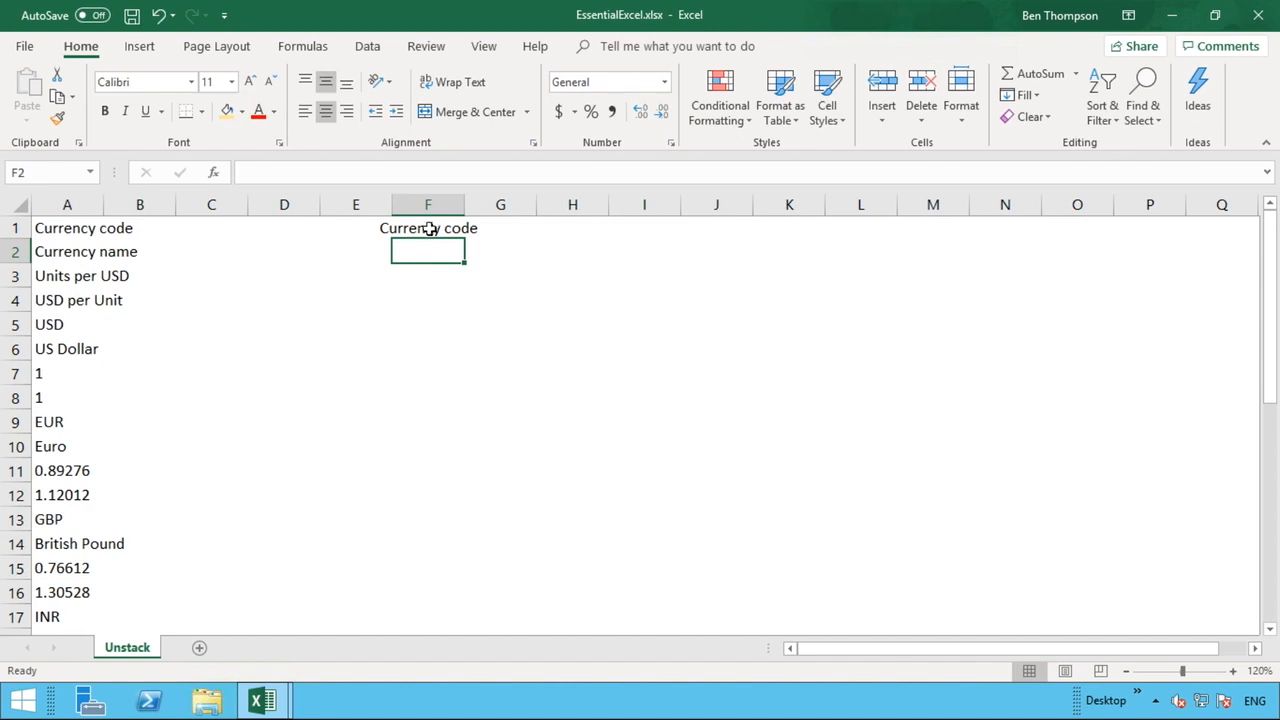
pyautogui.doubleClick(465, 204)
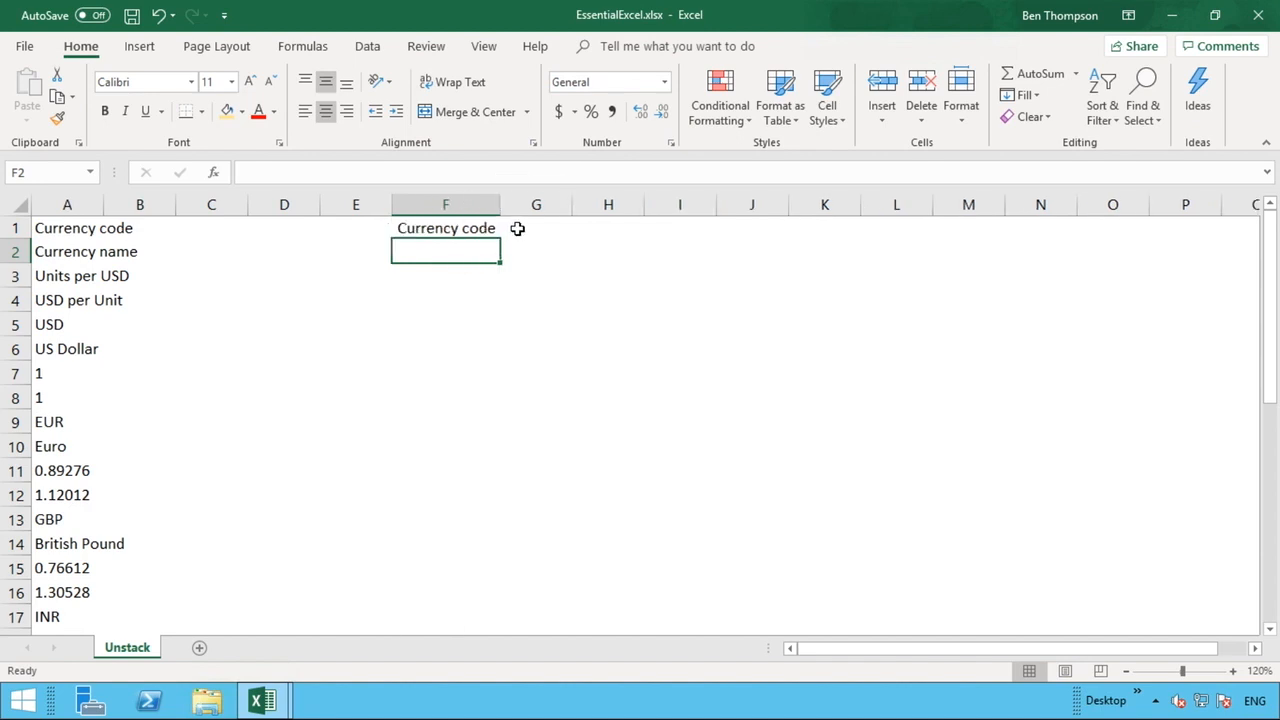
# Enter formulas in G1, H1 and I1 referencing A2, A3 and A4 respectively.
pyautogui.click(517, 228)
pyautogui.write('=')
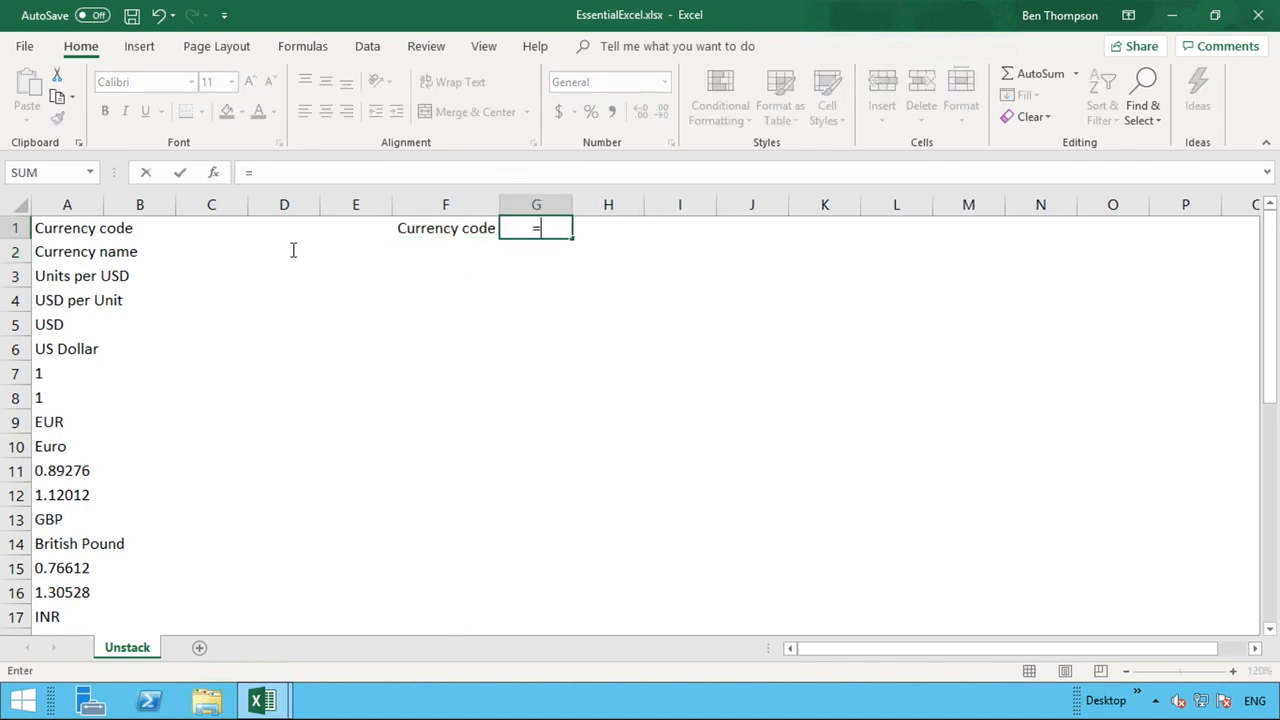
pyautogui.click(60, 256)
pyautogui.press('Return')
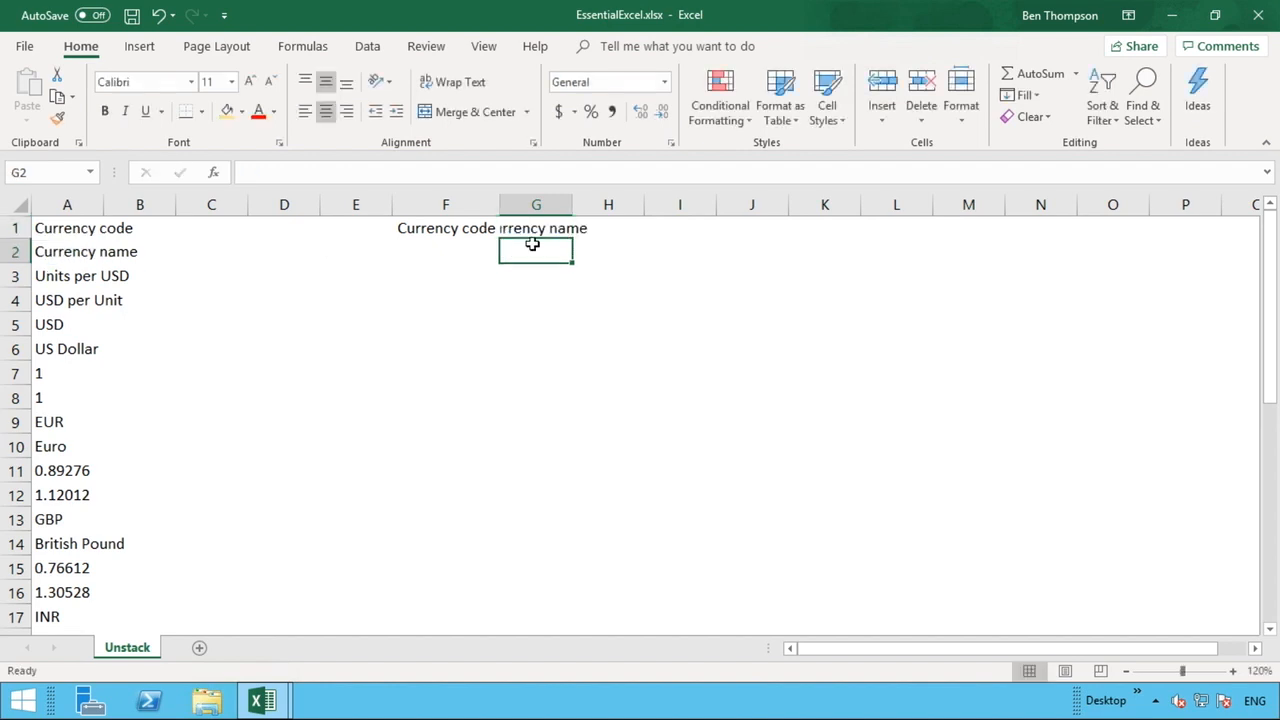
pyautogui.click(613, 228)
pyautogui.write('=')
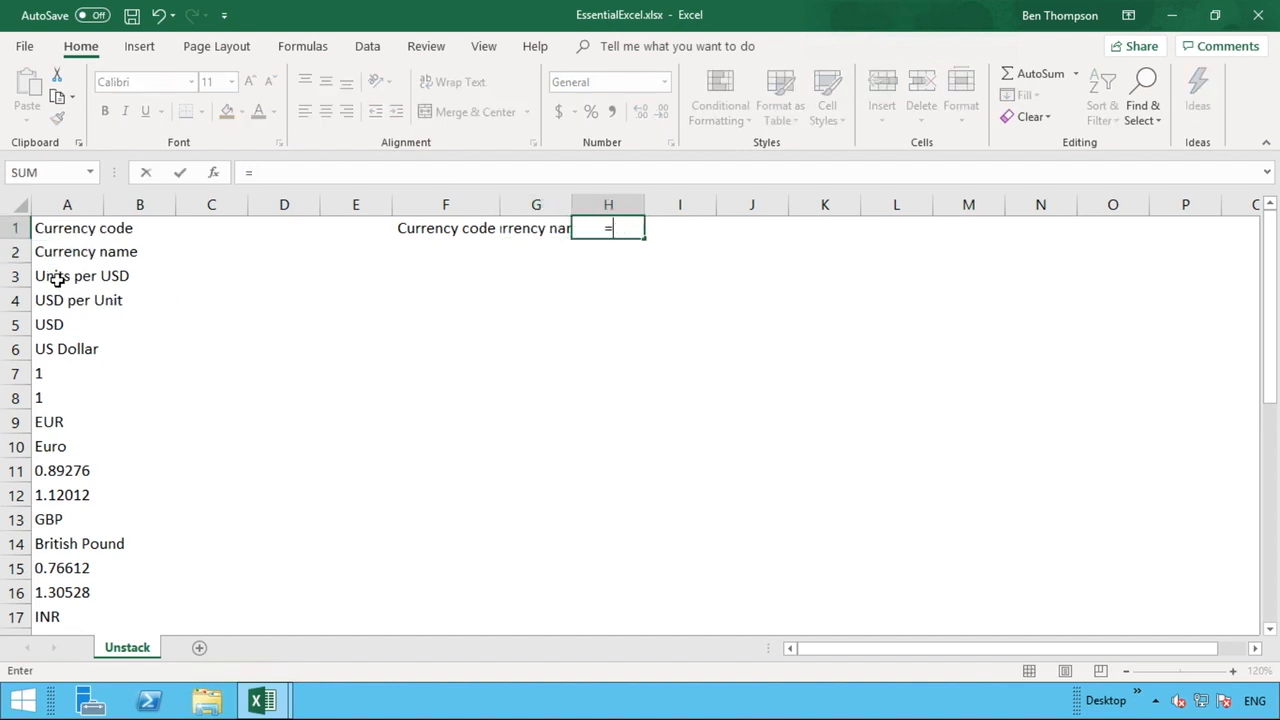
pyautogui.click(57, 278)
pyautogui.press('Return')
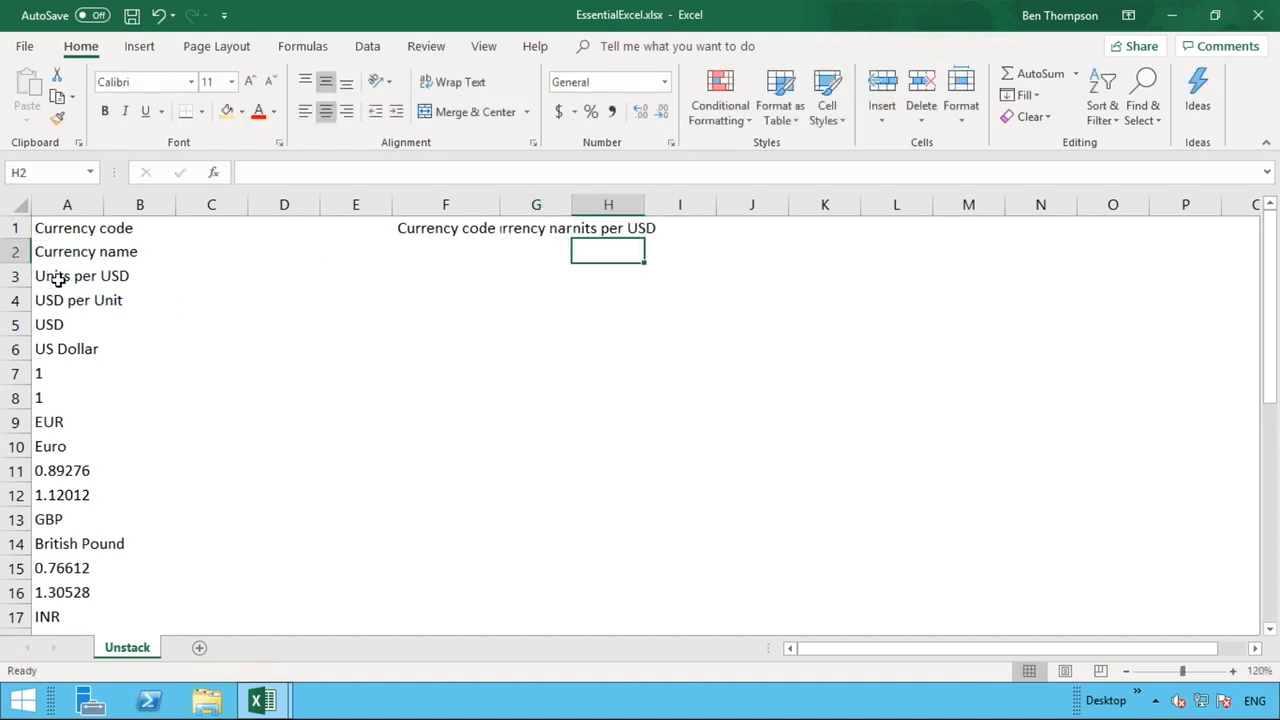
pyautogui.click(670, 226)
pyautogui.write('=')
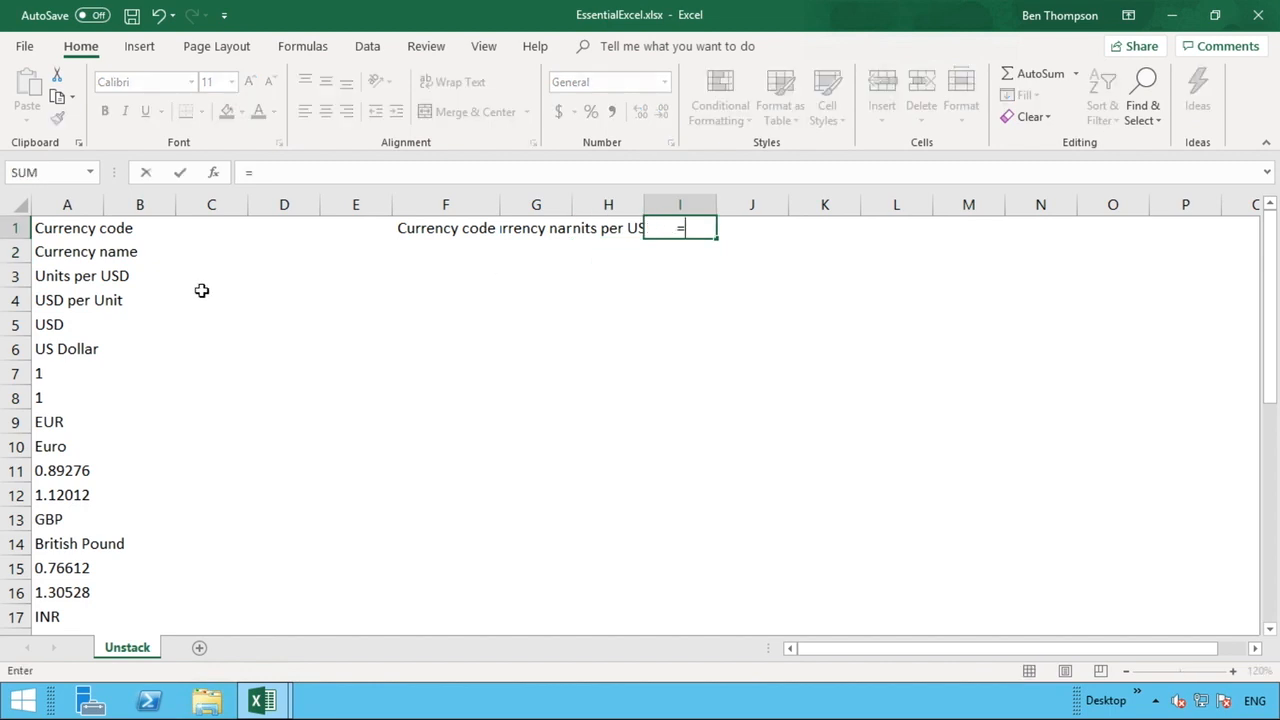
pyautogui.click(65, 299)
pyautogui.press('Return')
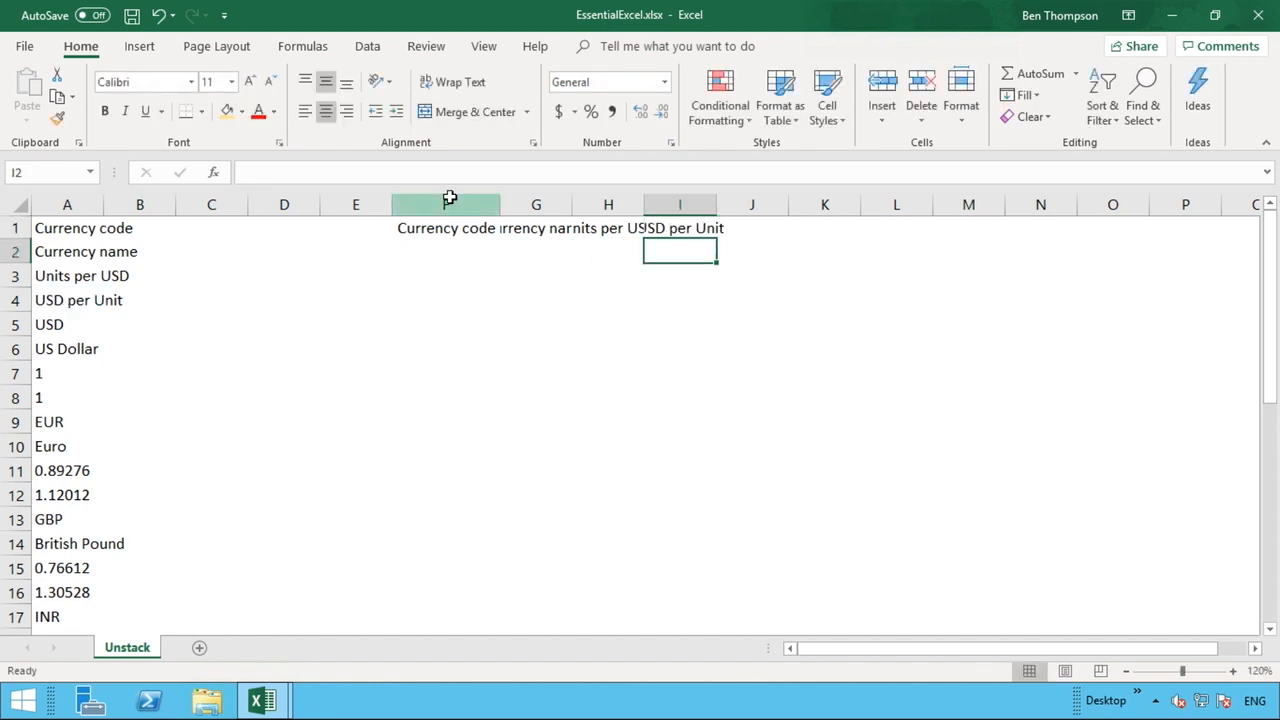
# Autofit the widths of columns F through I to fit the header text.
pyautogui.moveTo(449, 199); pyautogui.dragTo(665, 194)
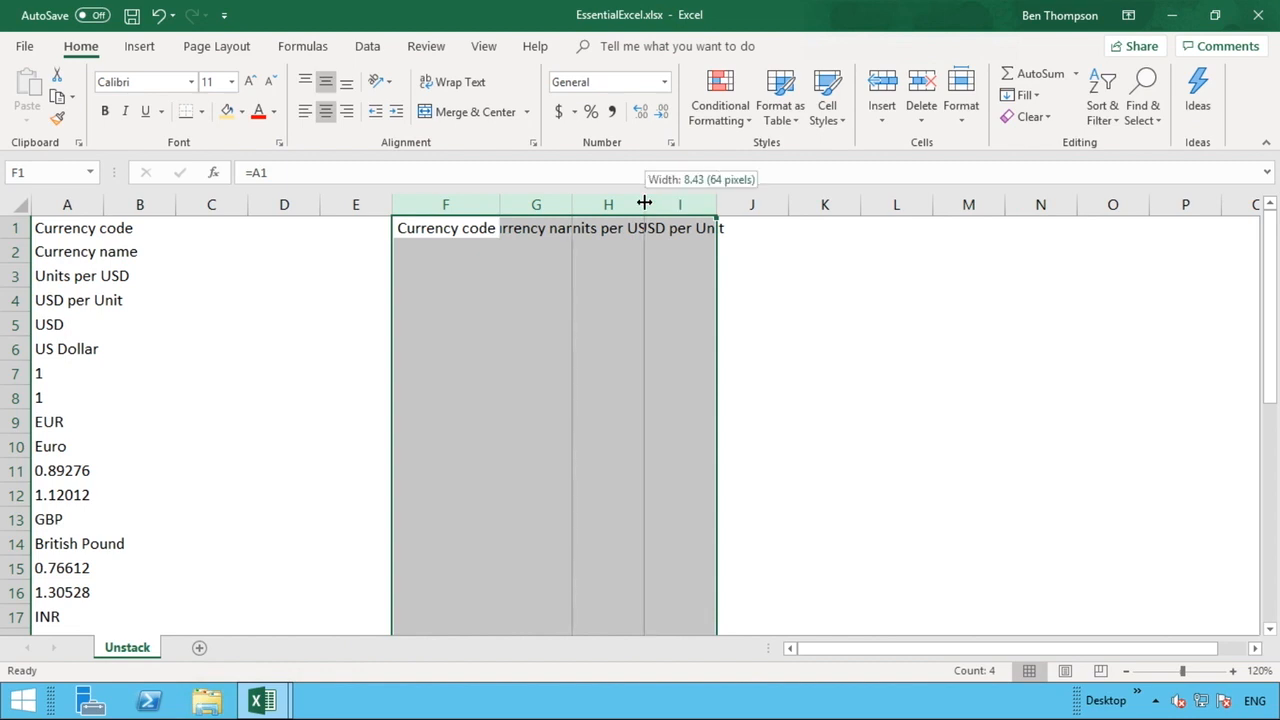
pyautogui.doubleClick(643, 198)
pyautogui.click(638, 398)
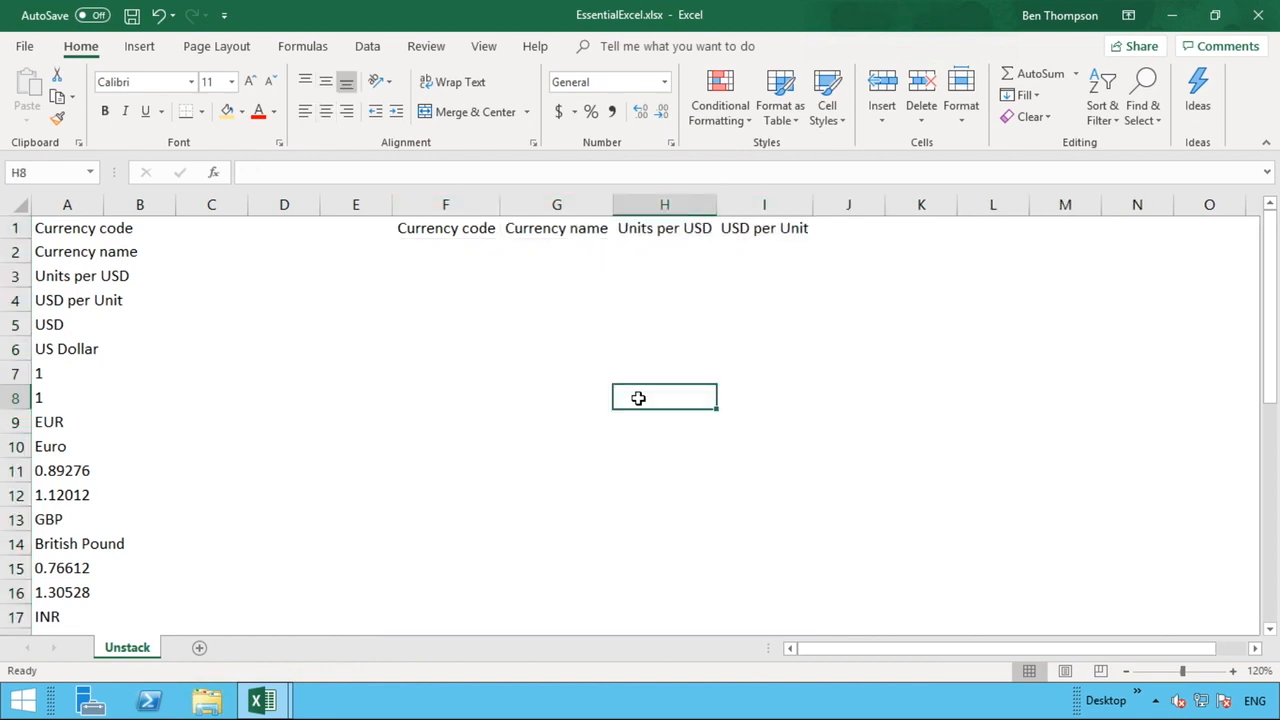
# Inspect the reference formulas in the header cells F1 through I1.
pyautogui.click(452, 251)
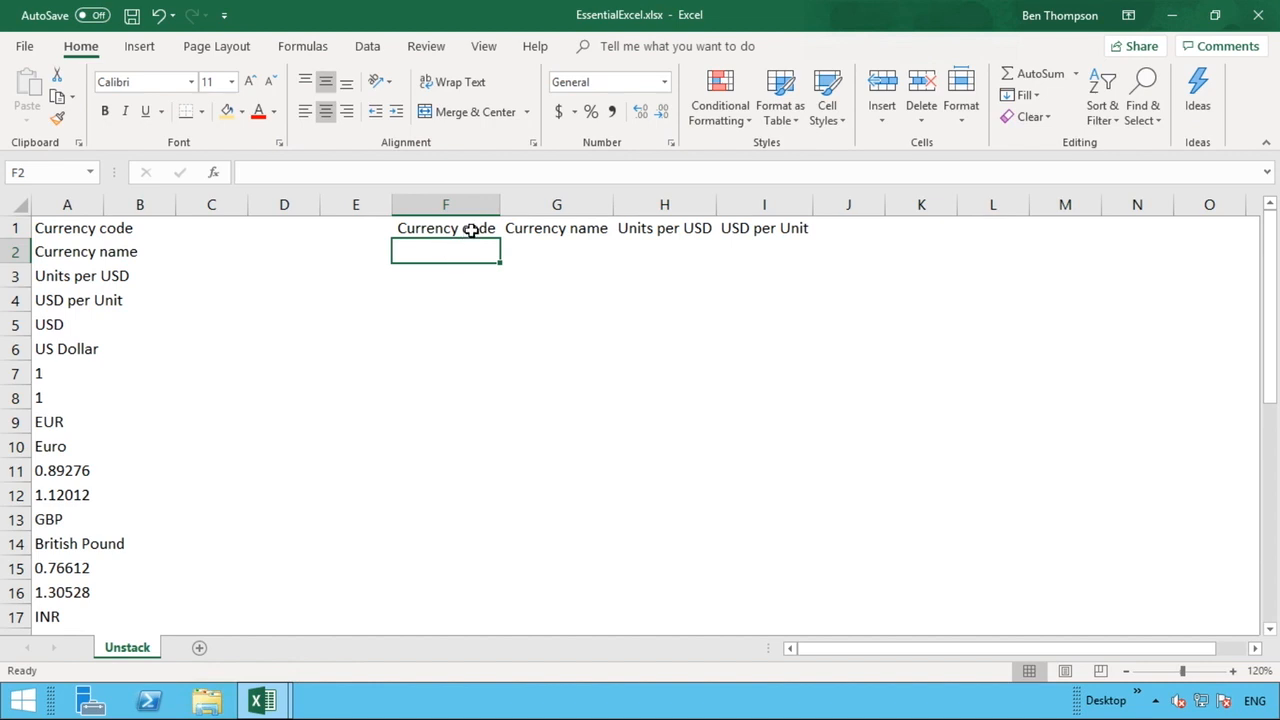
pyautogui.click(472, 230)
pyautogui.click(538, 232)
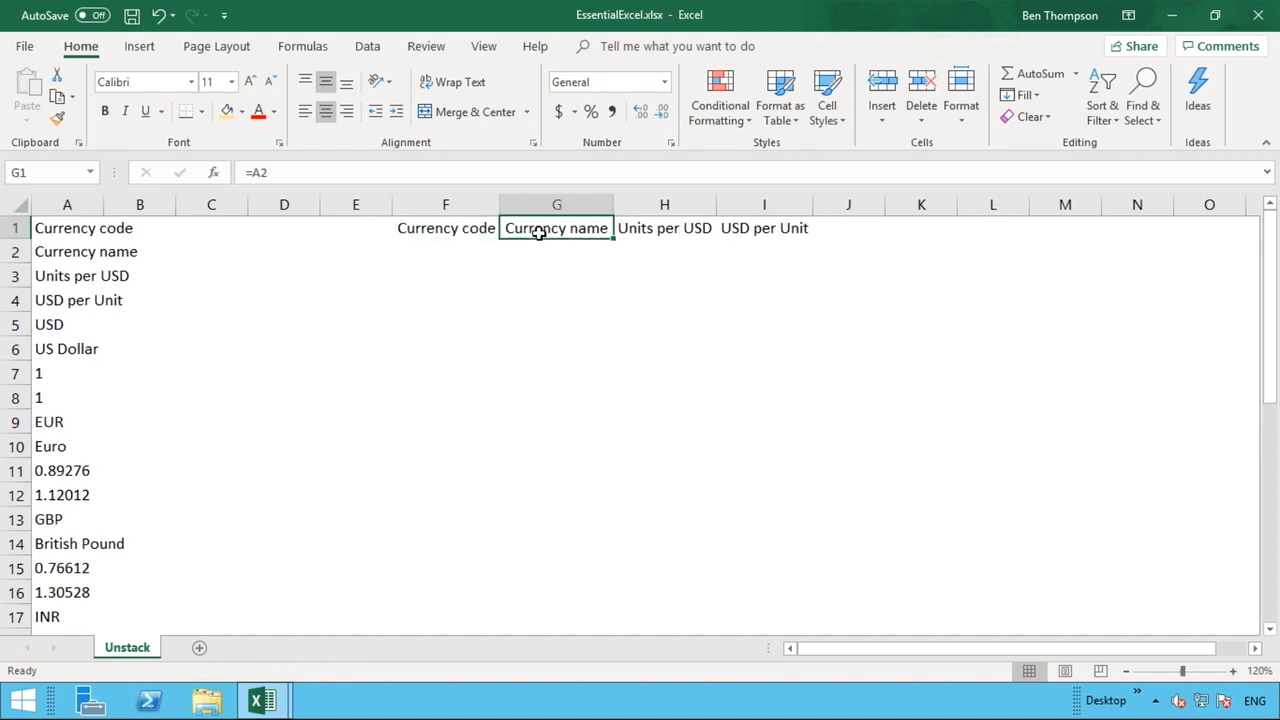
pyautogui.click(664, 230)
pyautogui.click(750, 226)
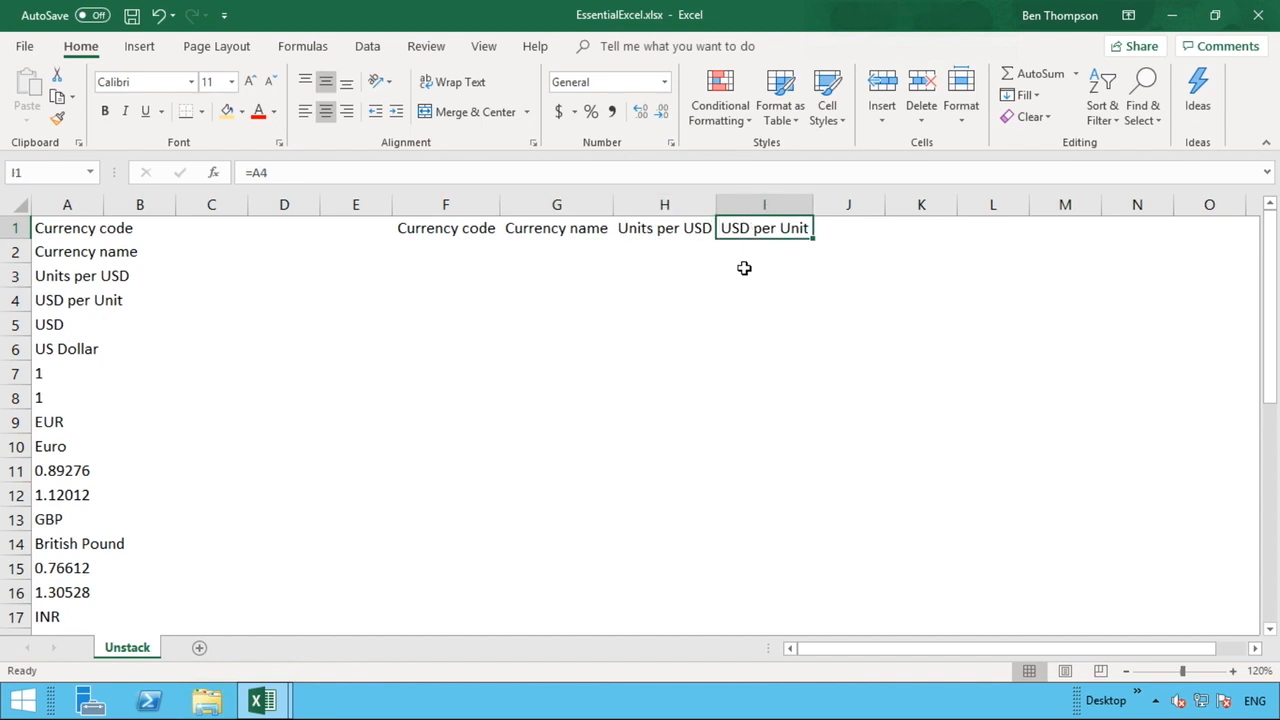
pyautogui.click(446, 228)
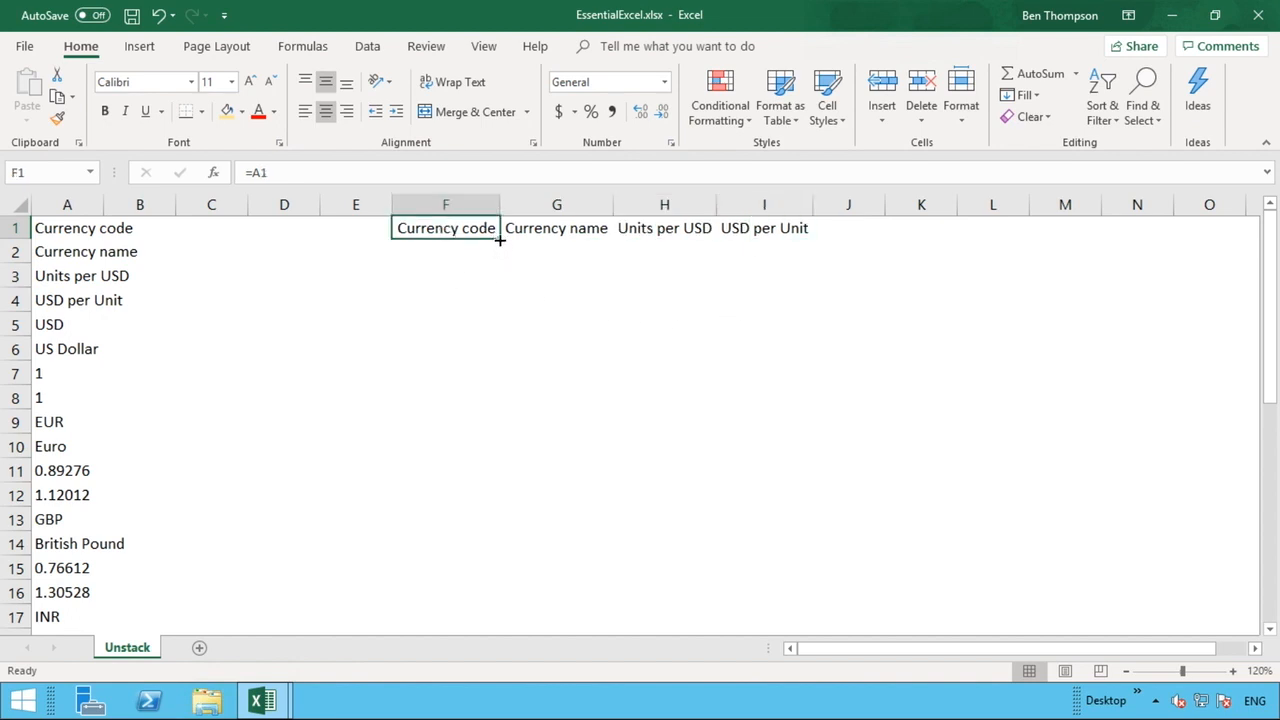
# Try filling F1's formula down into F2, then clear F2 again.
pyautogui.moveTo(501, 246); pyautogui.dragTo(504, 266)
pyautogui.click(482, 370)
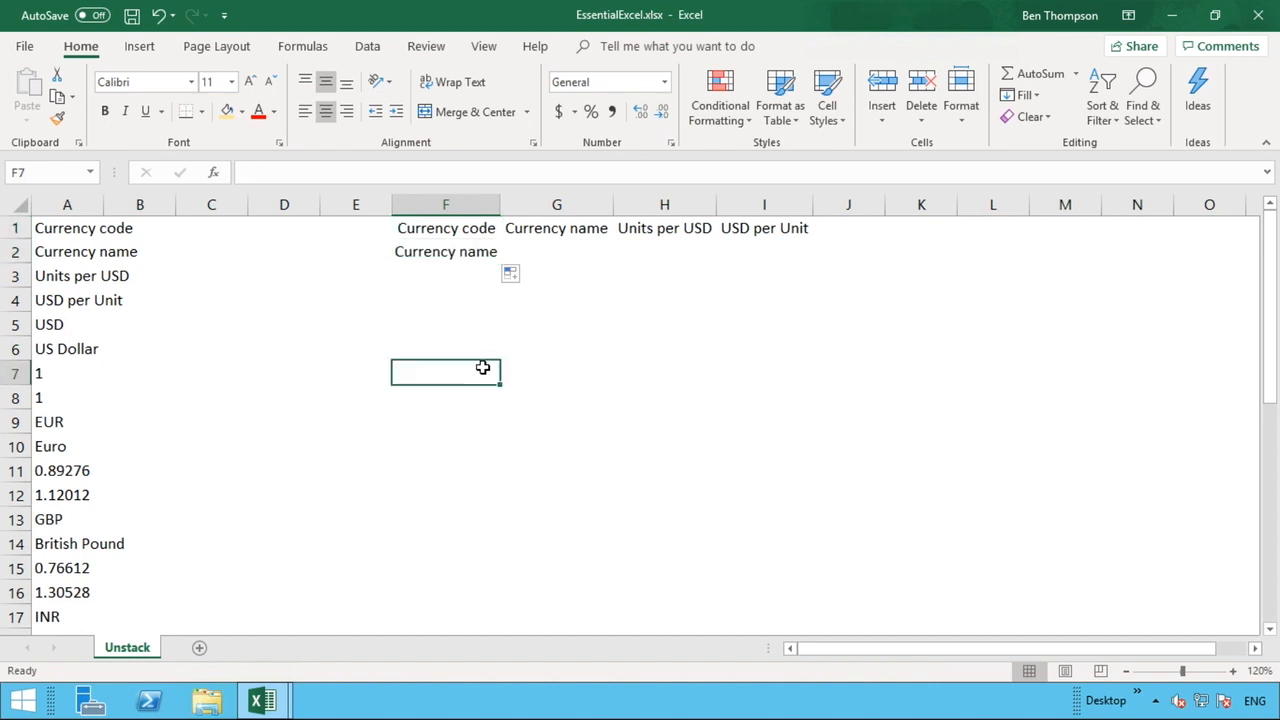
pyautogui.click(58, 248)
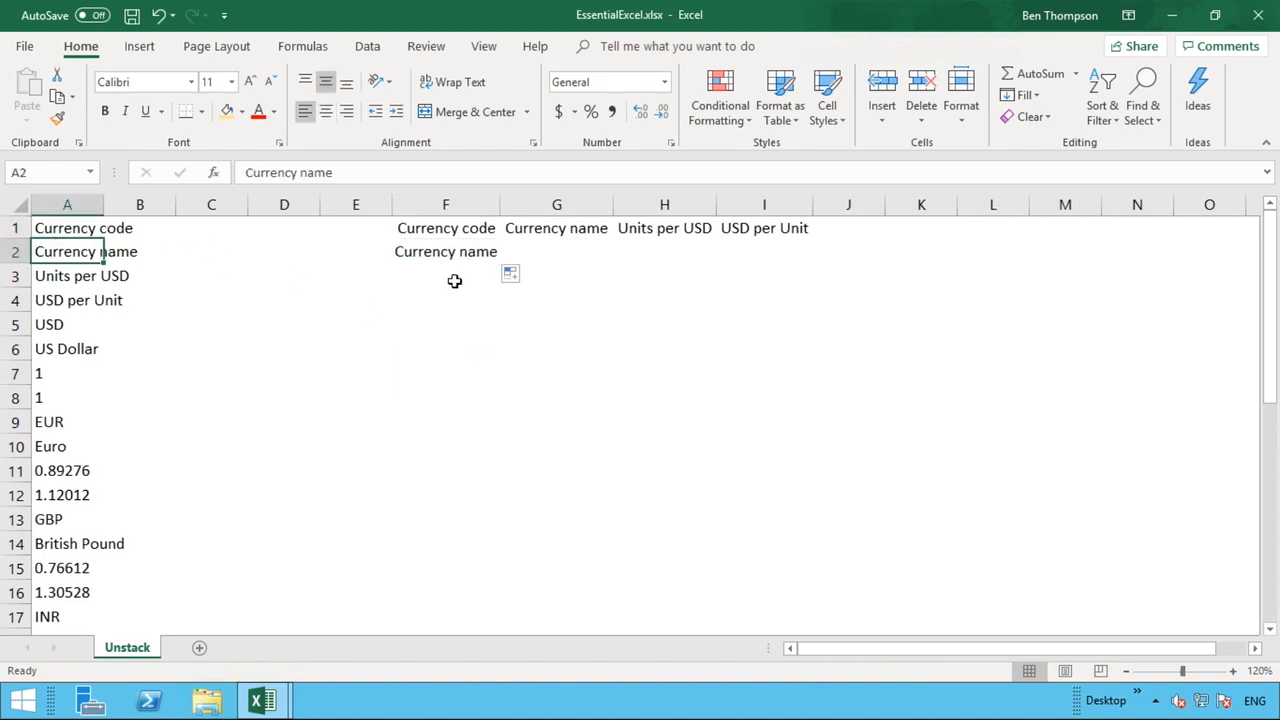
pyautogui.click(466, 249)
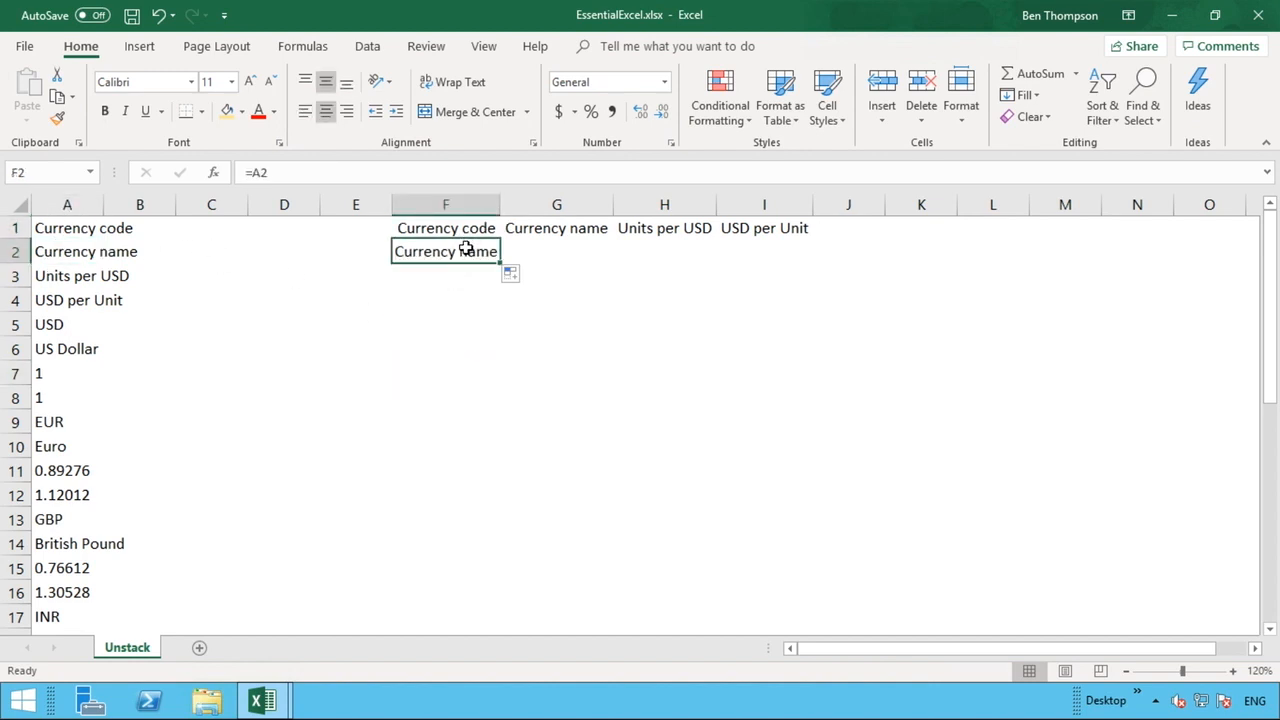
pyautogui.click(466, 230)
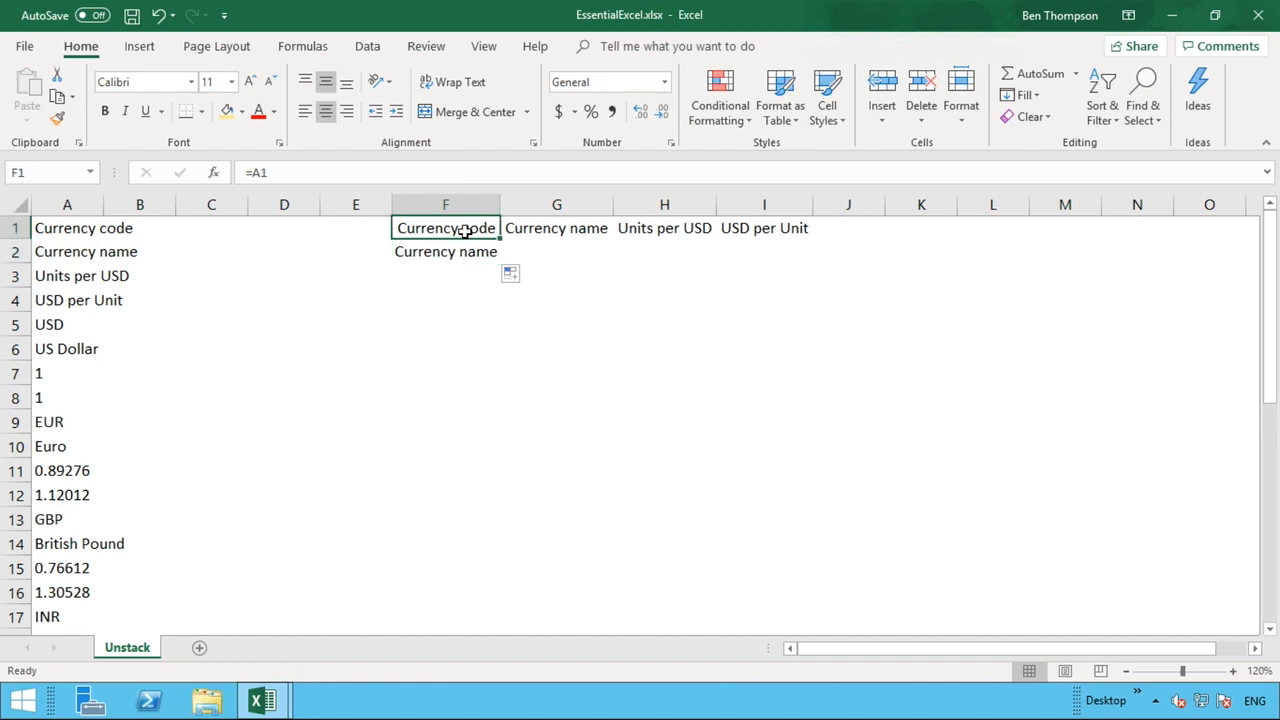
pyautogui.click(466, 251)
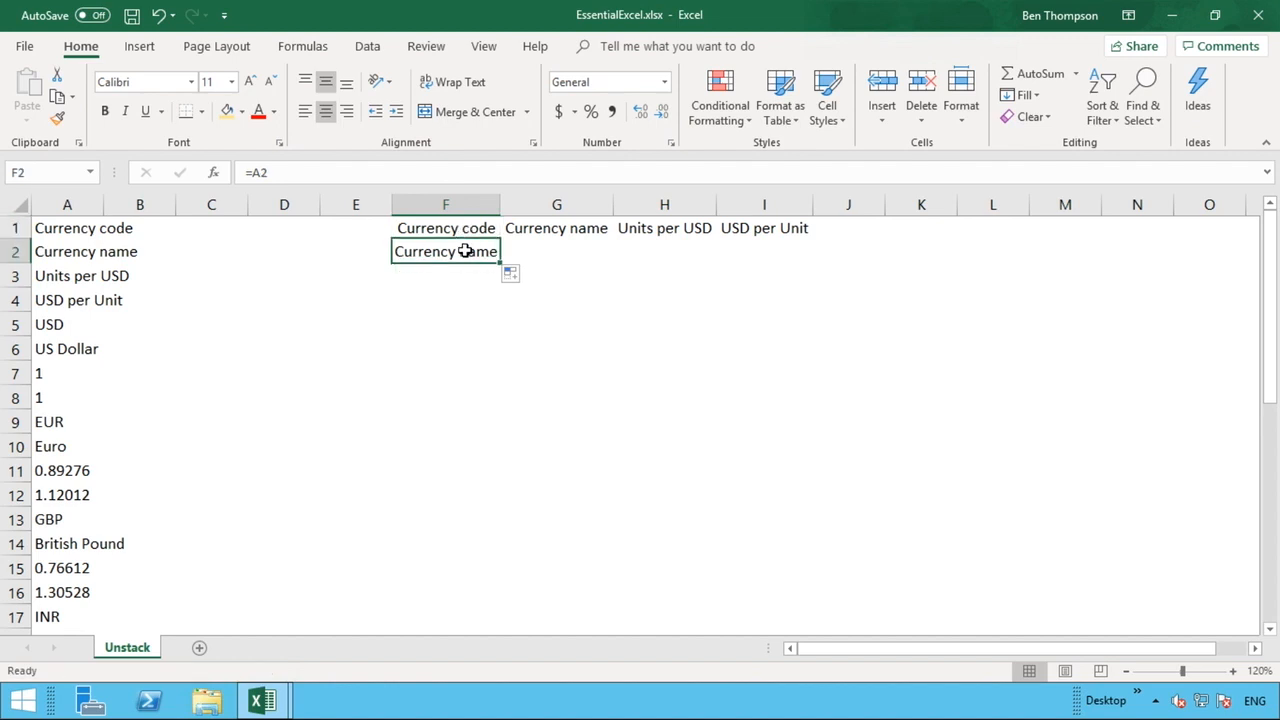
pyautogui.doubleClick(466, 251)
pyautogui.press('BackSpace')
pyautogui.press('BackSpace')
pyautogui.press('BackSpace')
pyautogui.click(495, 307)
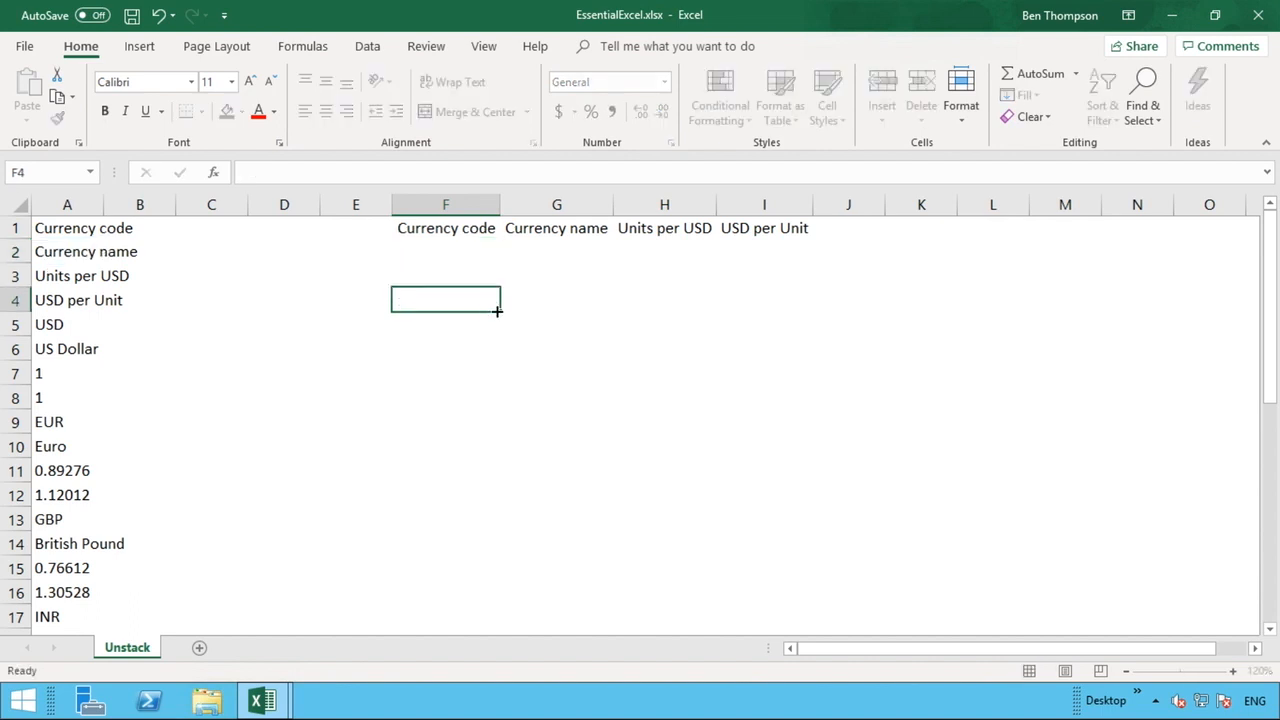
# Try filling I1's formula across into J1, then clear J1 again.
pyautogui.click(782, 228)
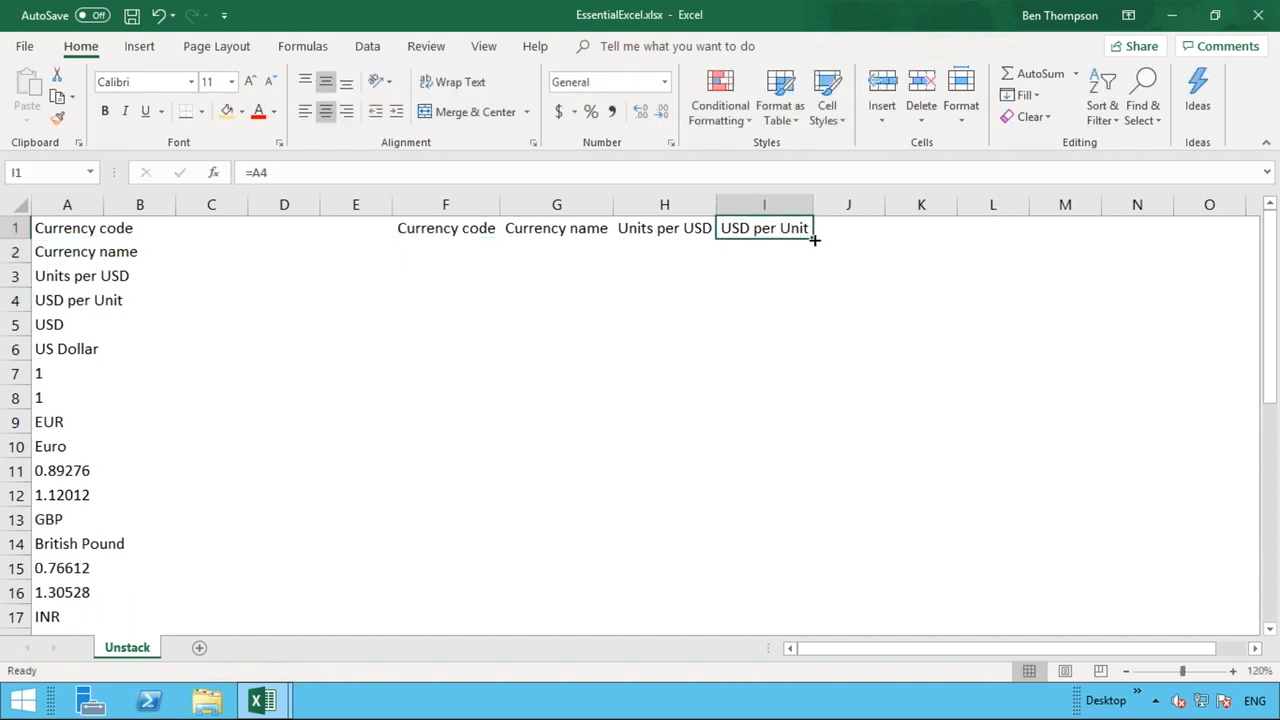
pyautogui.moveTo(815, 240); pyautogui.dragTo(870, 241)
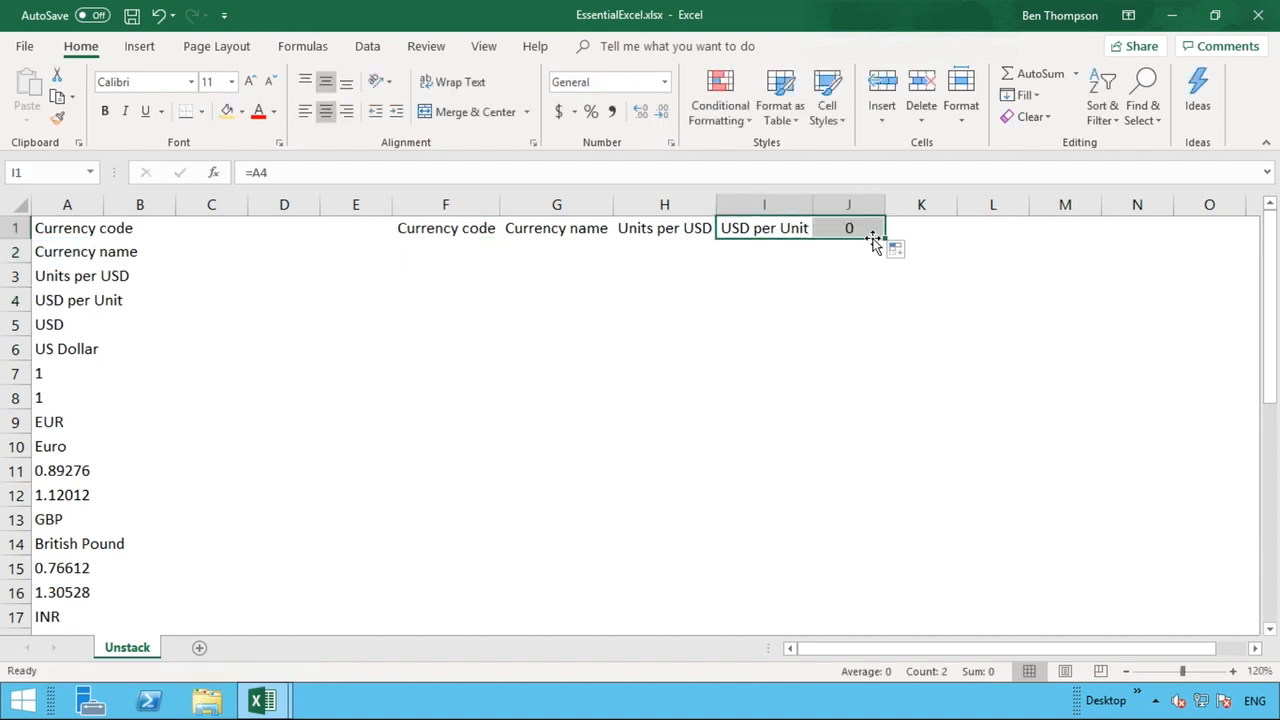
pyautogui.click(790, 228)
pyautogui.doubleClick(857, 229)
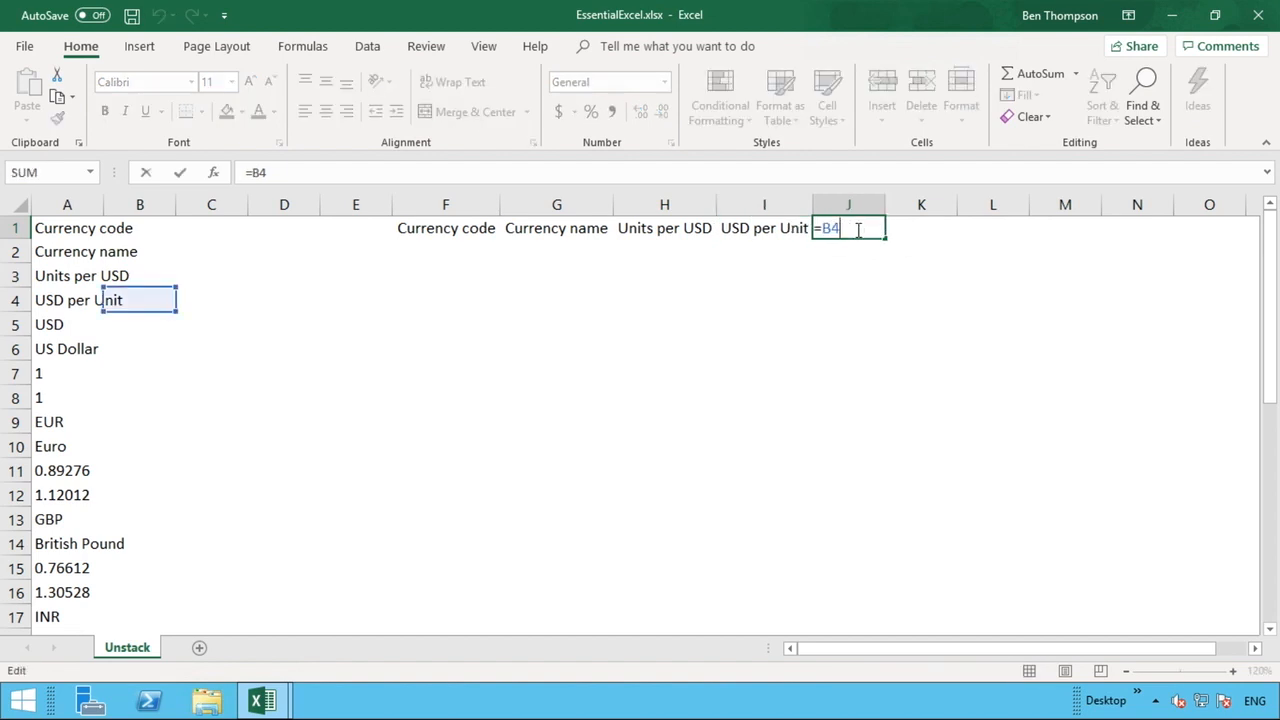
pyautogui.press('BackSpace')
pyautogui.press('BackSpace')
pyautogui.press('BackSpace')
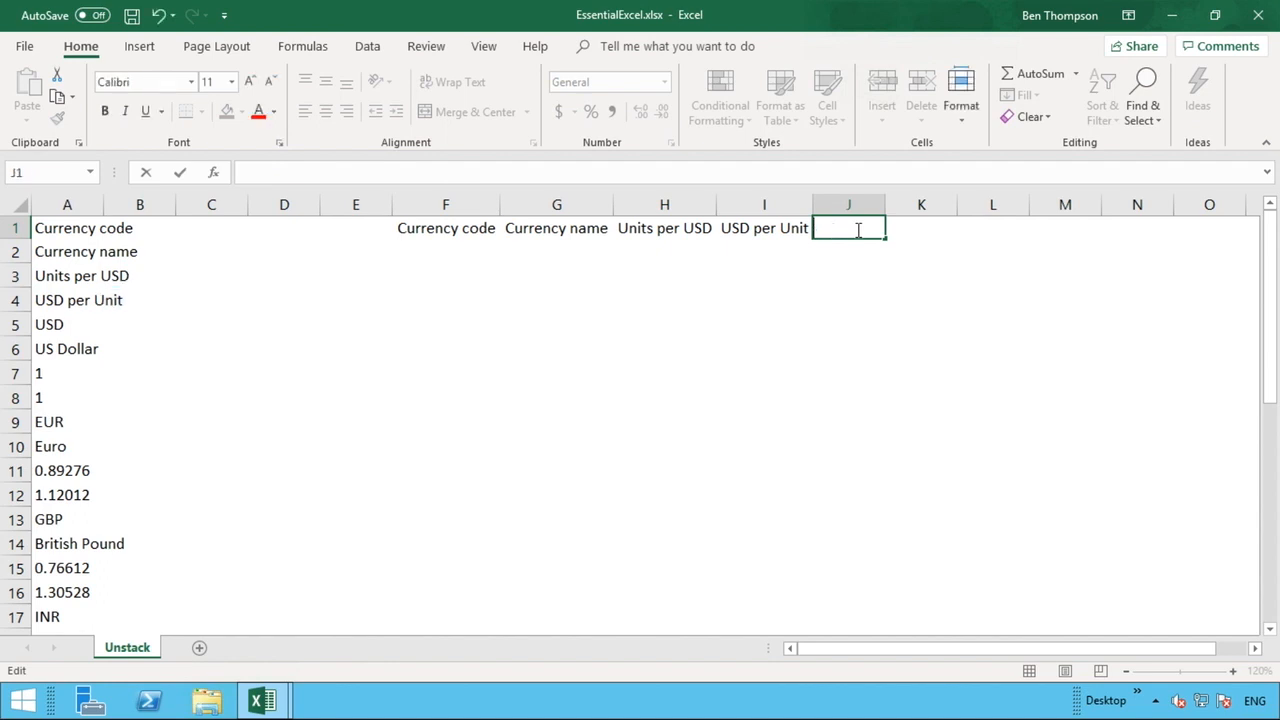
pyautogui.press('Return')
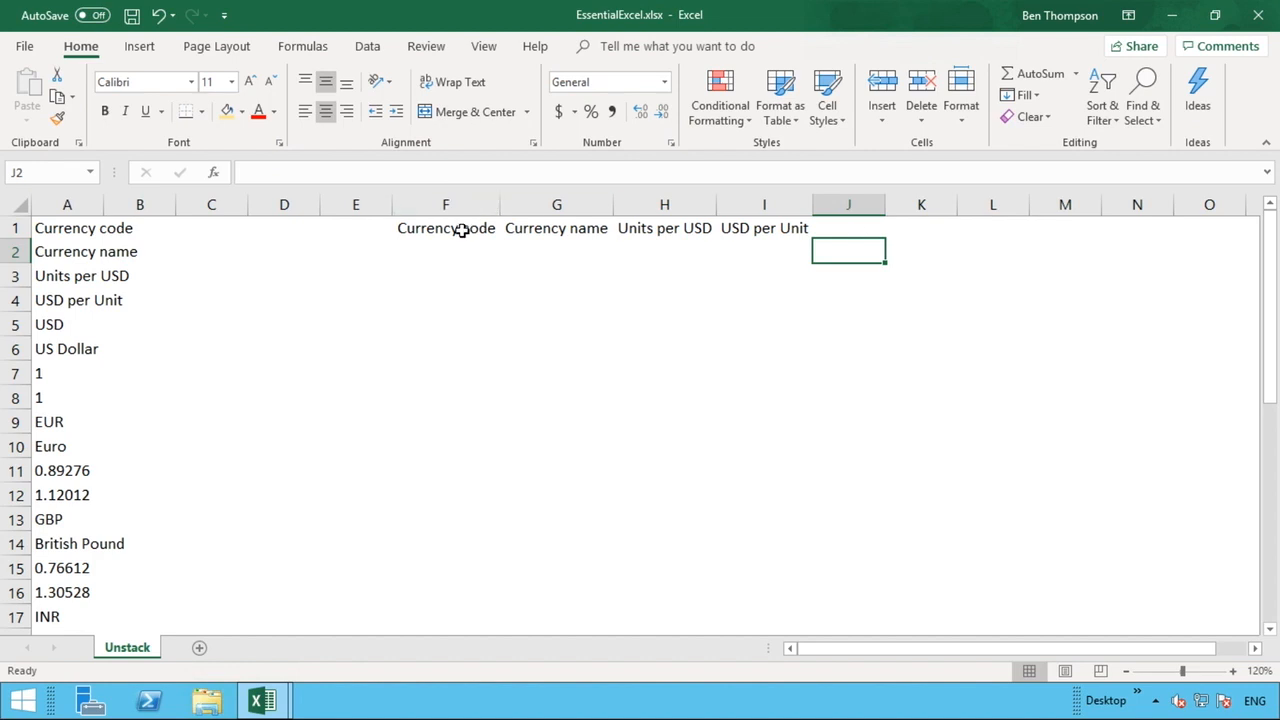
# Turn F1's formula into the text EEA1 by replacing its leading equals sign with EE.
pyautogui.click(462, 230)
pyautogui.click(528, 232)
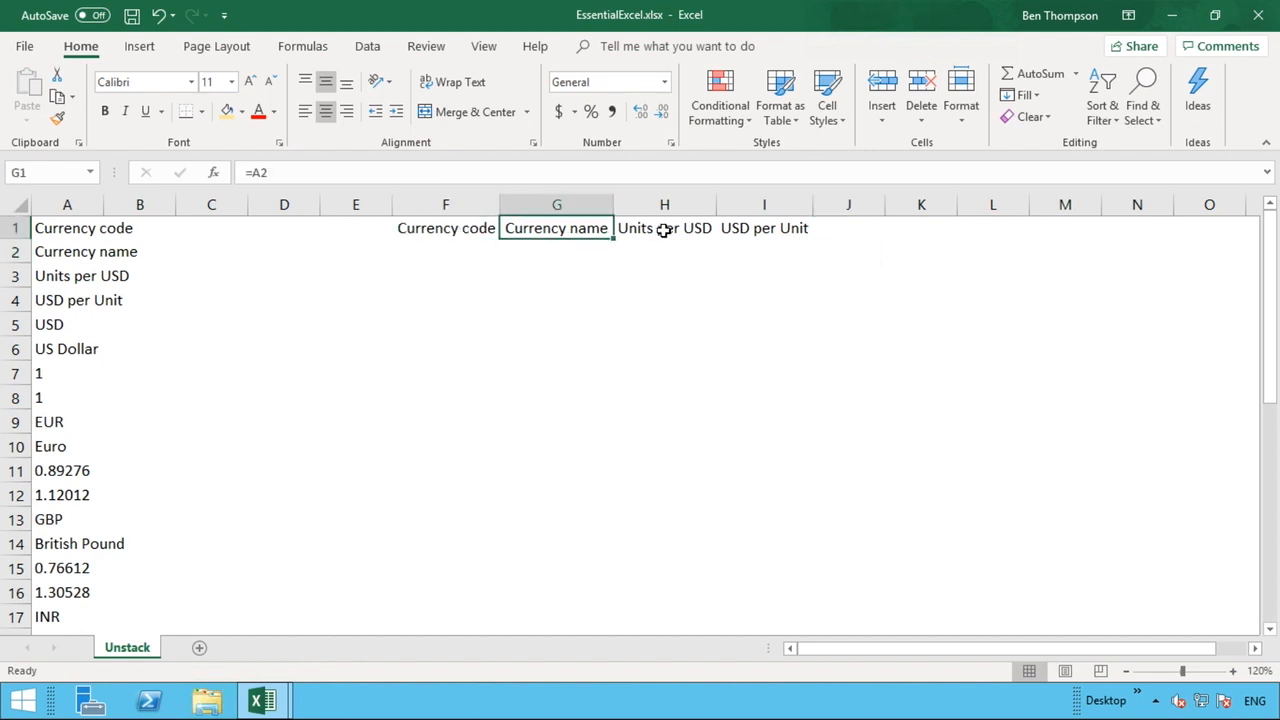
pyautogui.click(663, 229)
pyautogui.click(749, 229)
pyautogui.click(456, 222)
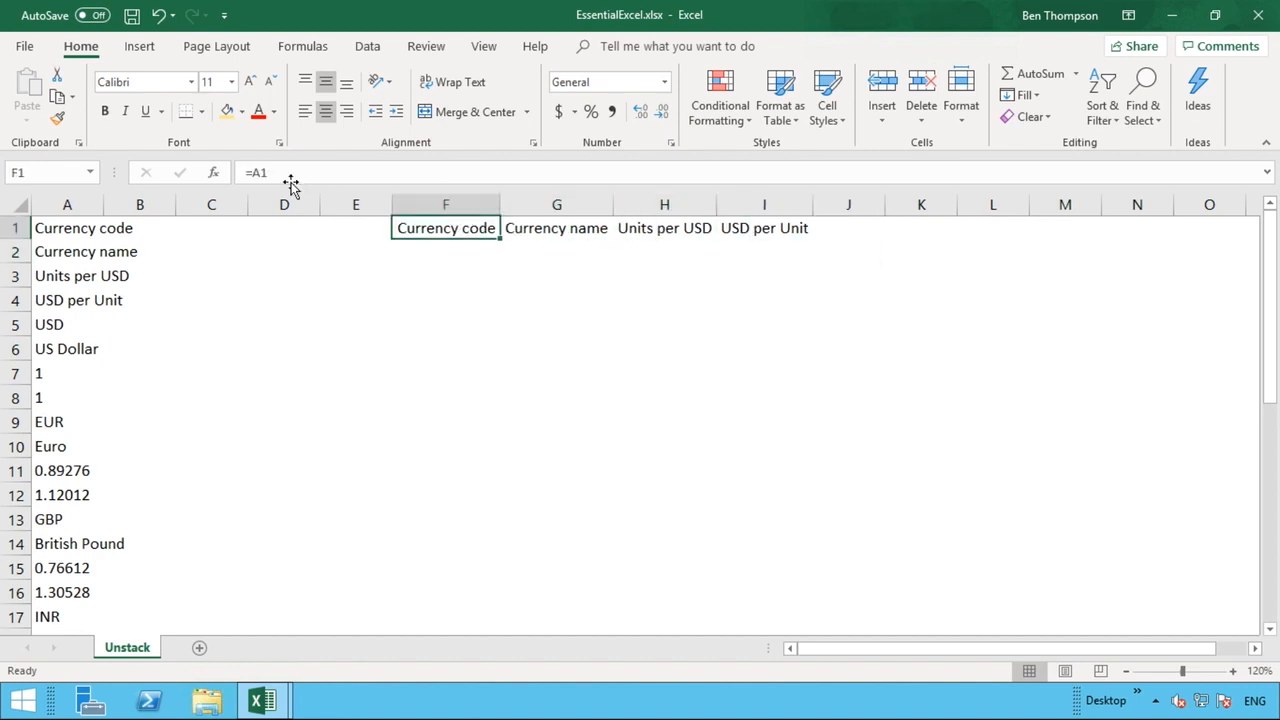
pyautogui.click(252, 174)
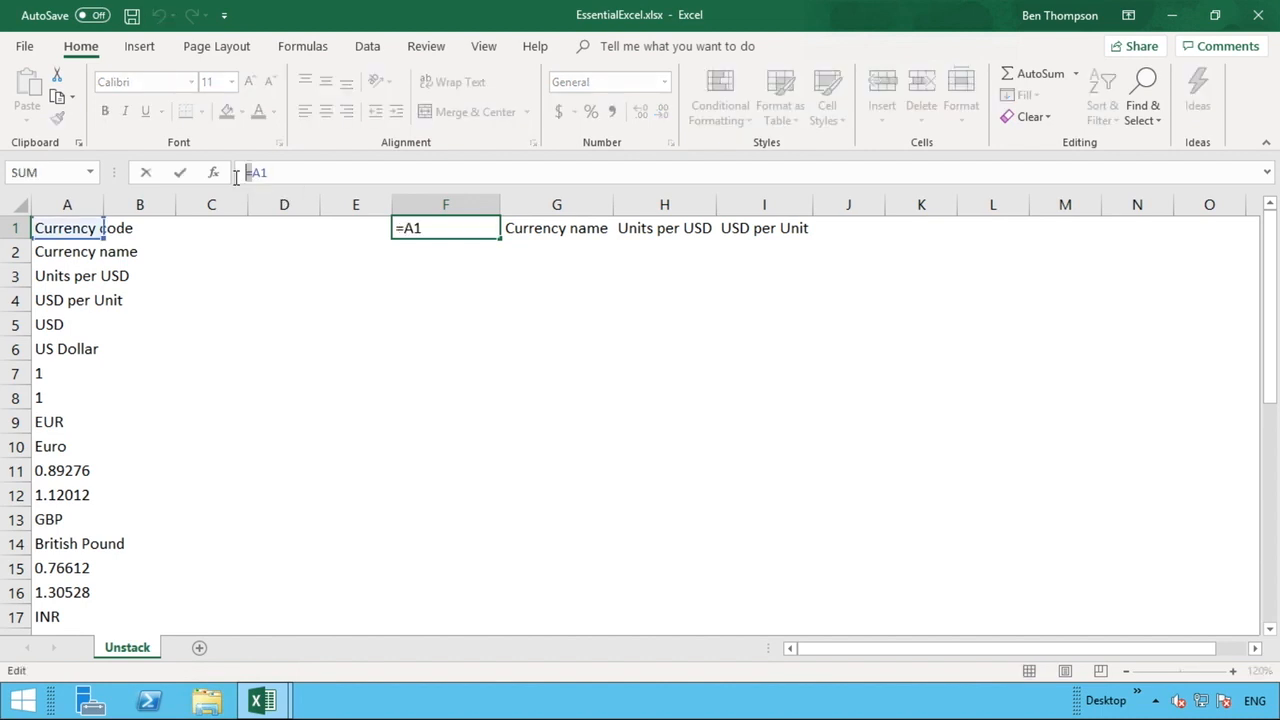
pyautogui.write('E')
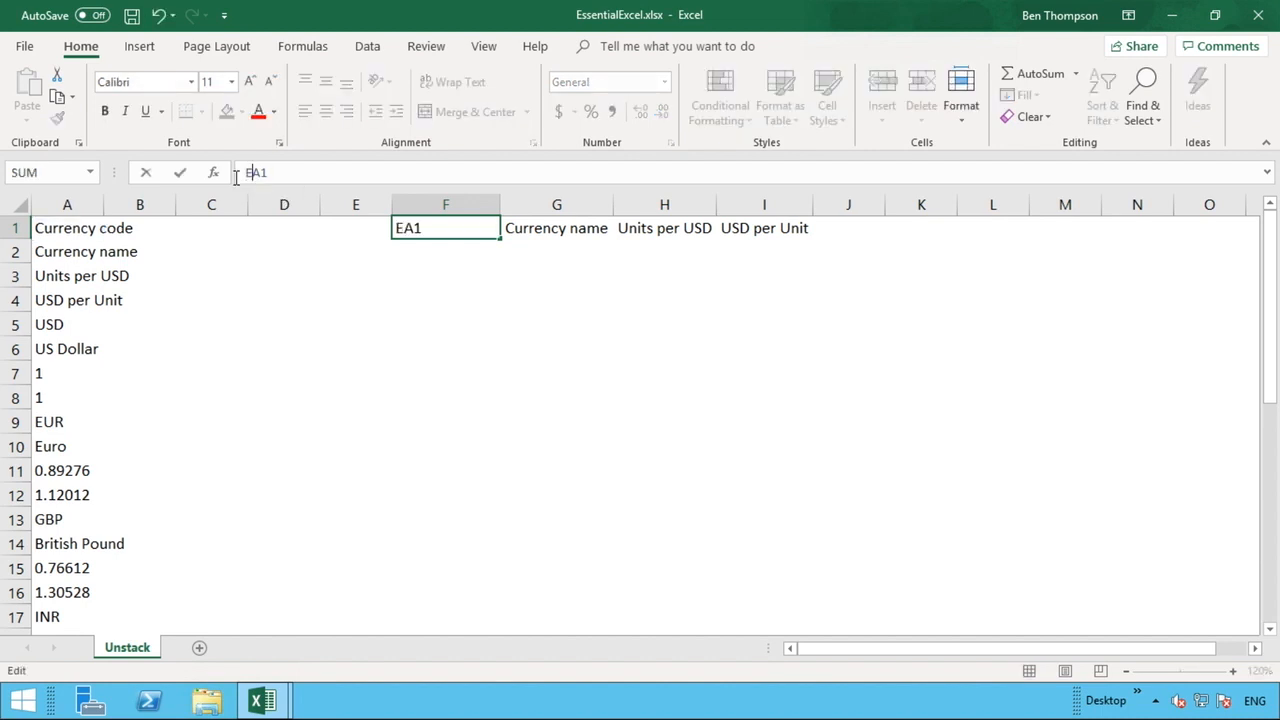
pyautogui.write('E')
pyautogui.press('Return')
pyautogui.click(570, 228)
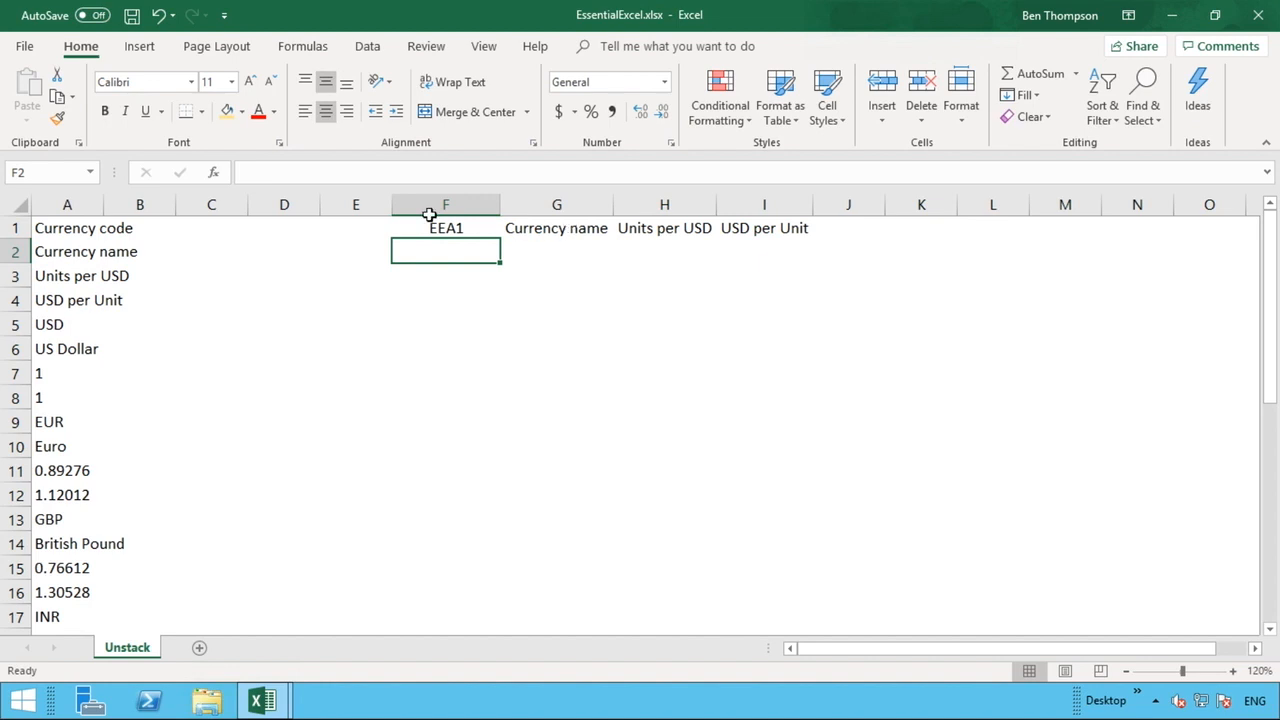
# Turn the formulas in G1 and H1 into the texts EEA2 and EEA3 the same way.
pyautogui.click(253, 172)
pyautogui.click(234, 173)
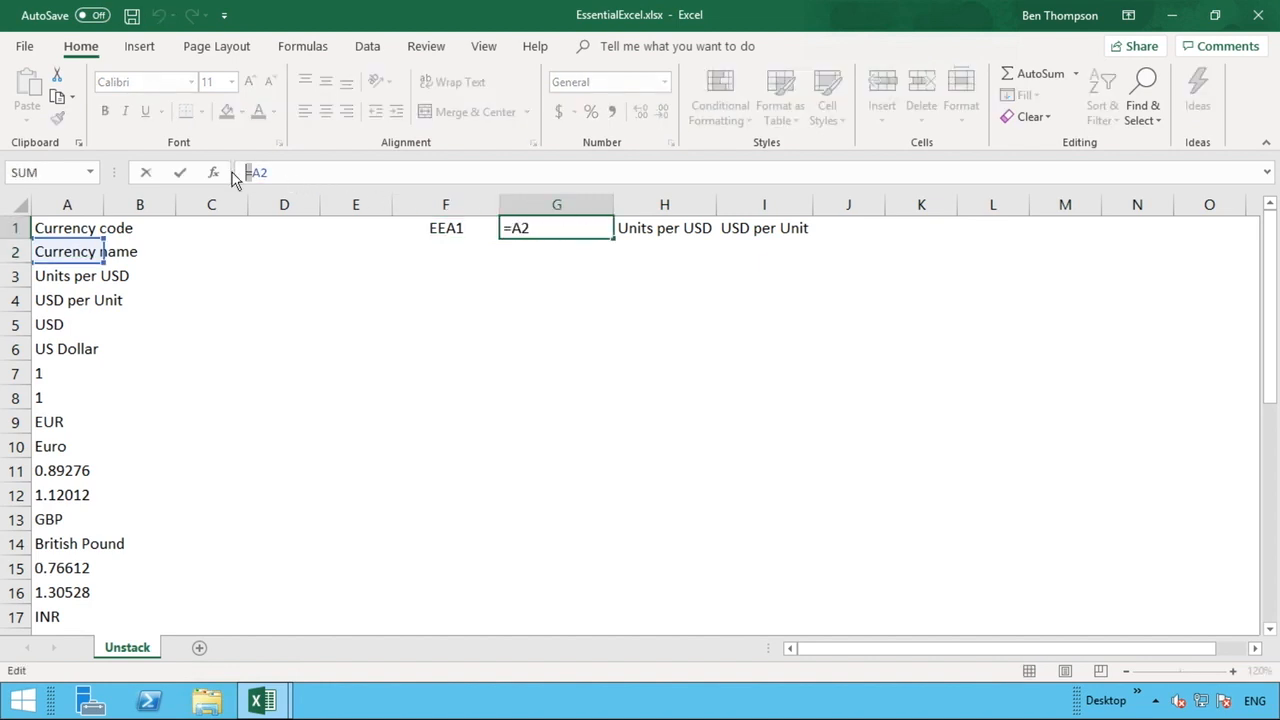
pyautogui.write('EE')
pyautogui.press('Return')
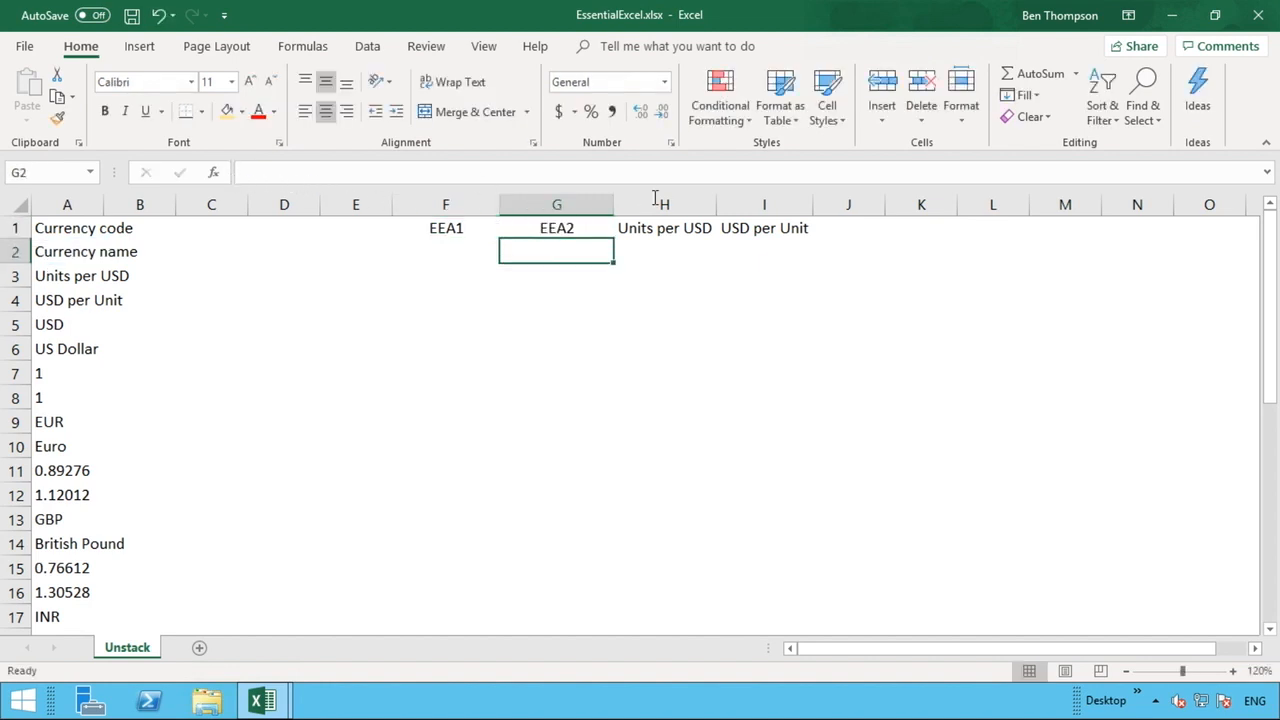
pyautogui.click(652, 228)
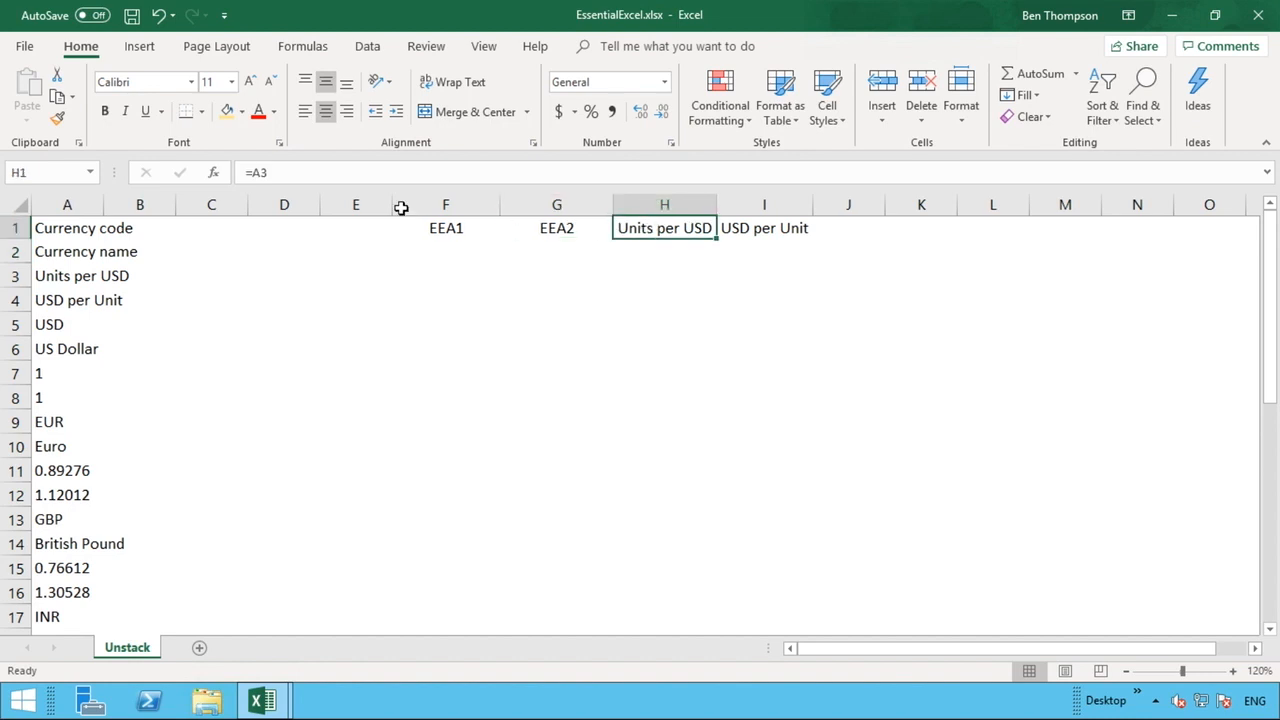
pyautogui.click(233, 172)
pyautogui.press('Delete')
pyautogui.write('EE')
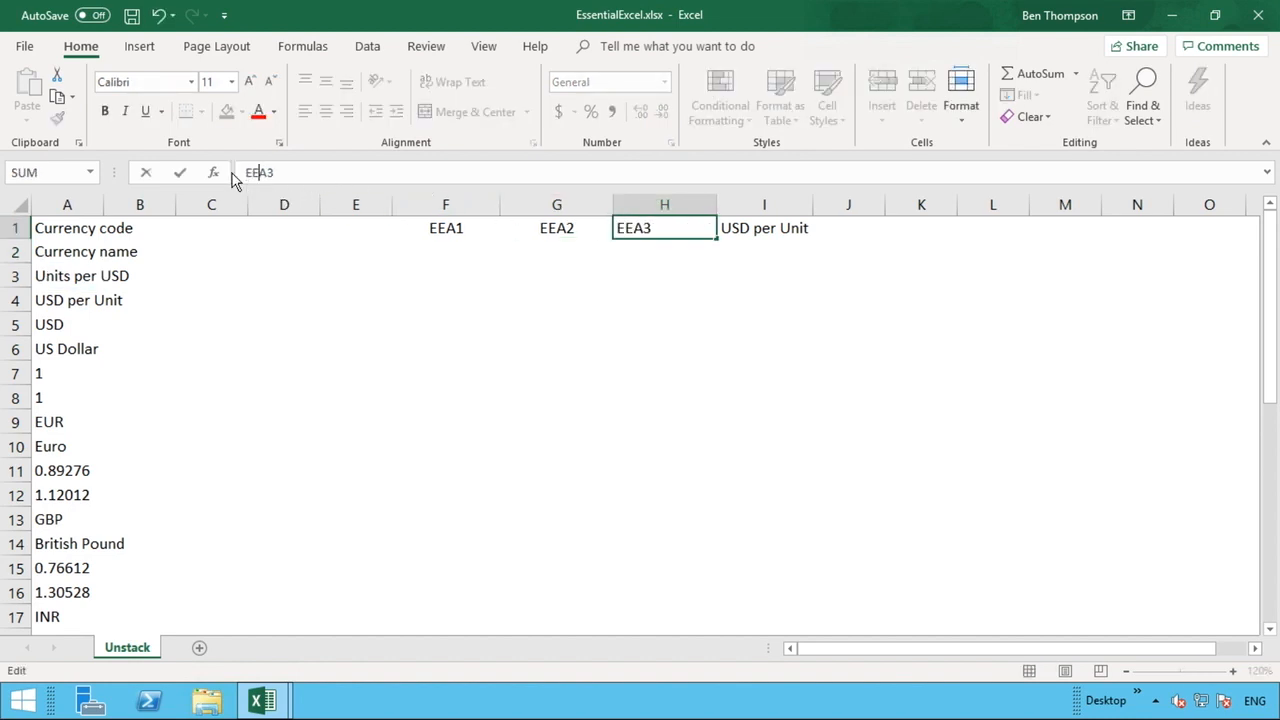
pyautogui.press('Return')
# Turn I1's formula into the text EEA4.
pyautogui.click(759, 228)
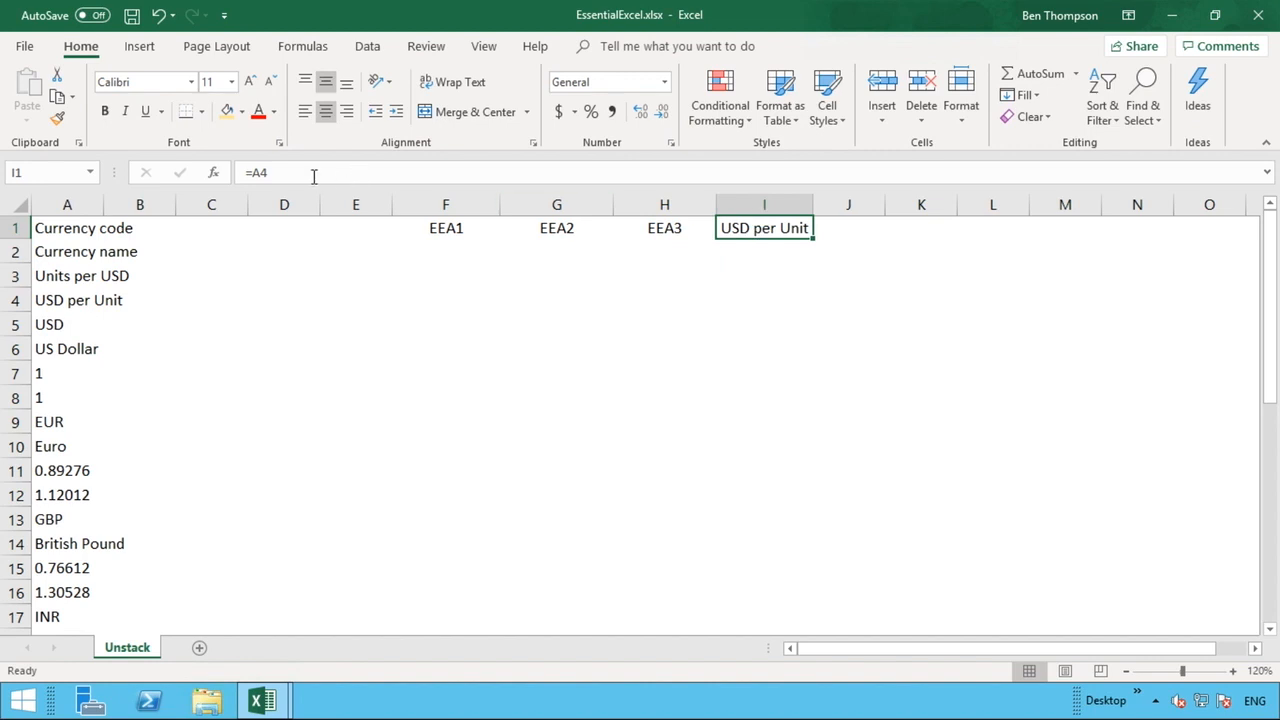
pyautogui.click(250, 174)
pyautogui.click(228, 172)
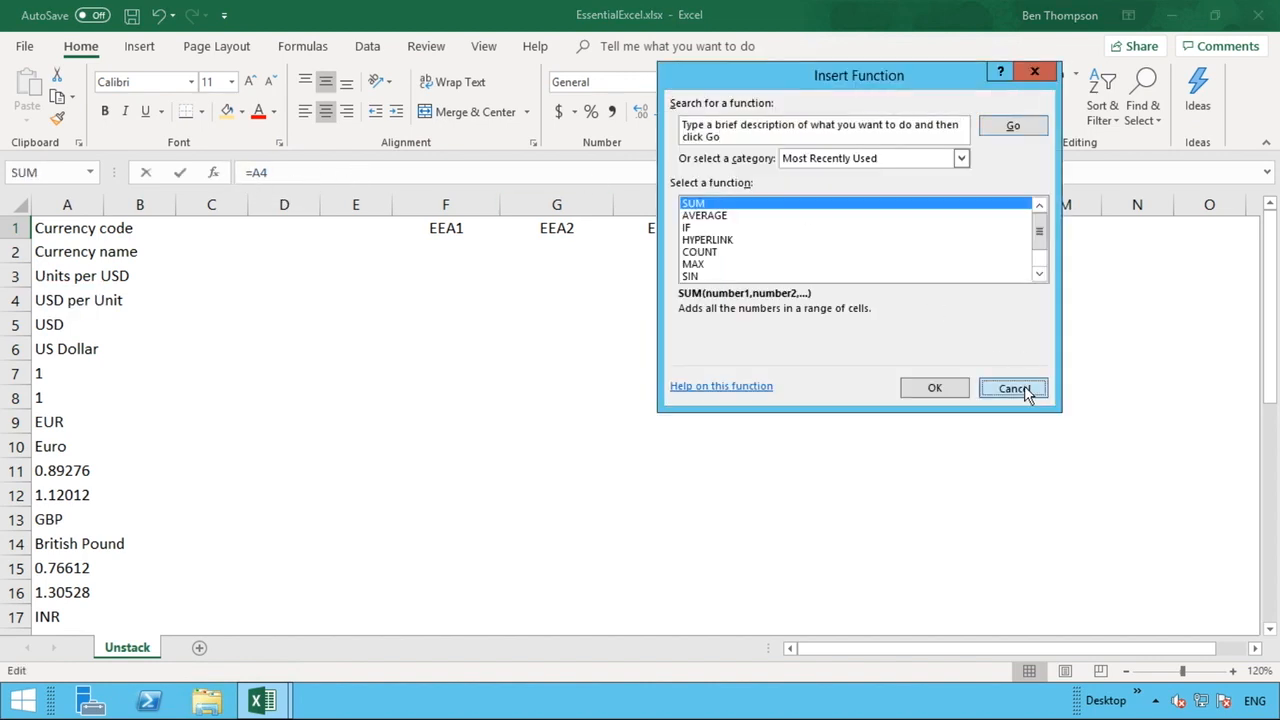
pyautogui.click(1010, 386)
pyautogui.click(252, 172)
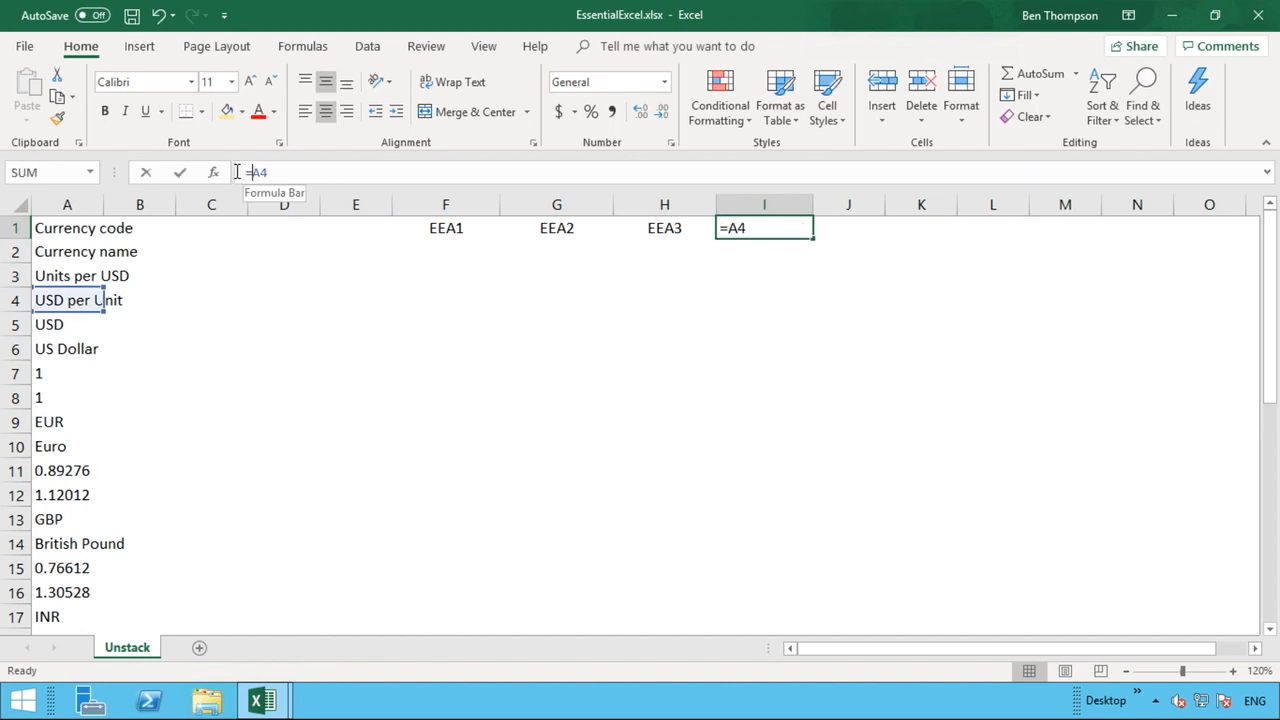
pyautogui.write('EE')
pyautogui.press('Return')
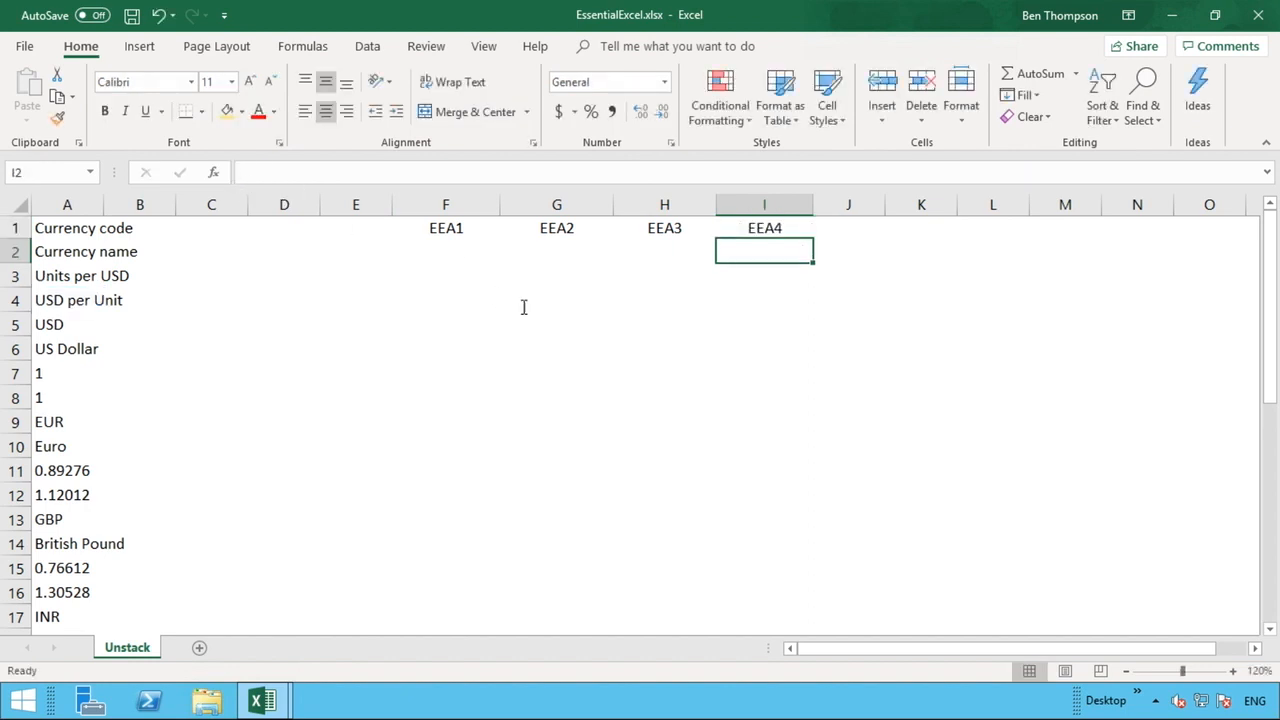
pyautogui.click(461, 232)
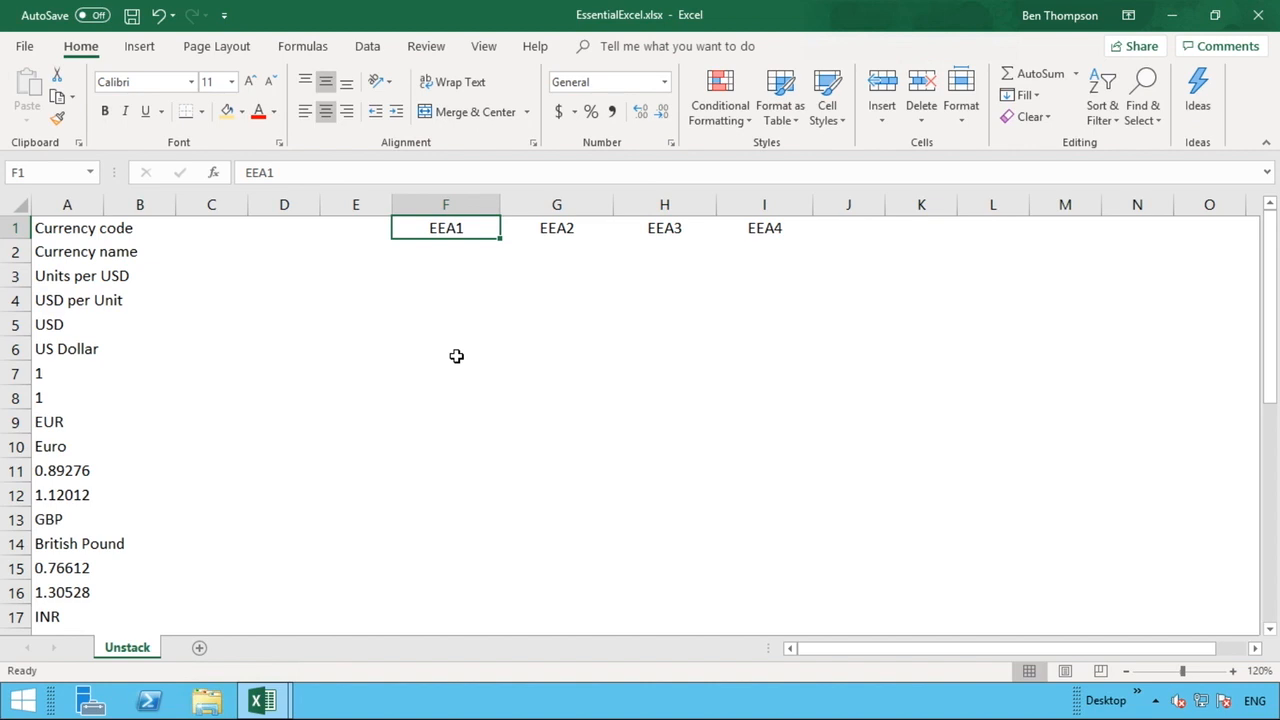
# Enter the text EEA5 in F2, pointing to the first currency record starting at A5.
pyautogui.click(442, 247)
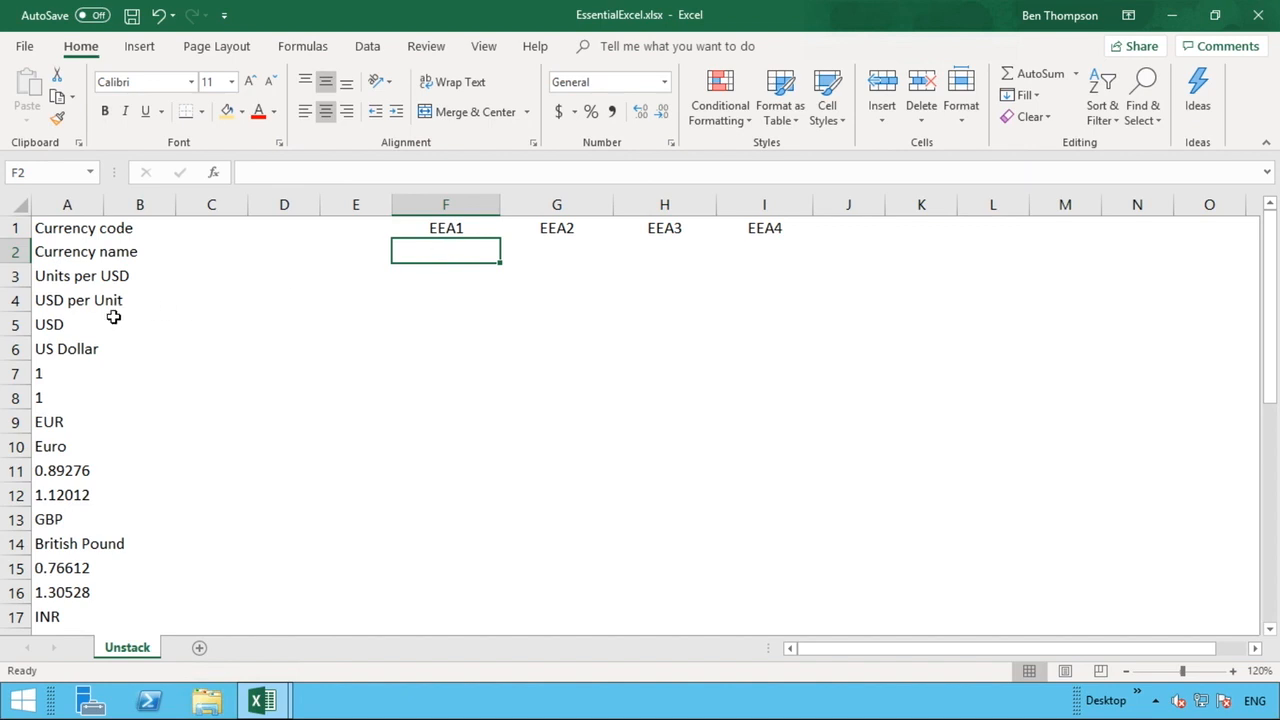
pyautogui.click(61, 326)
pyautogui.moveTo(61, 326); pyautogui.dragTo(60, 402)
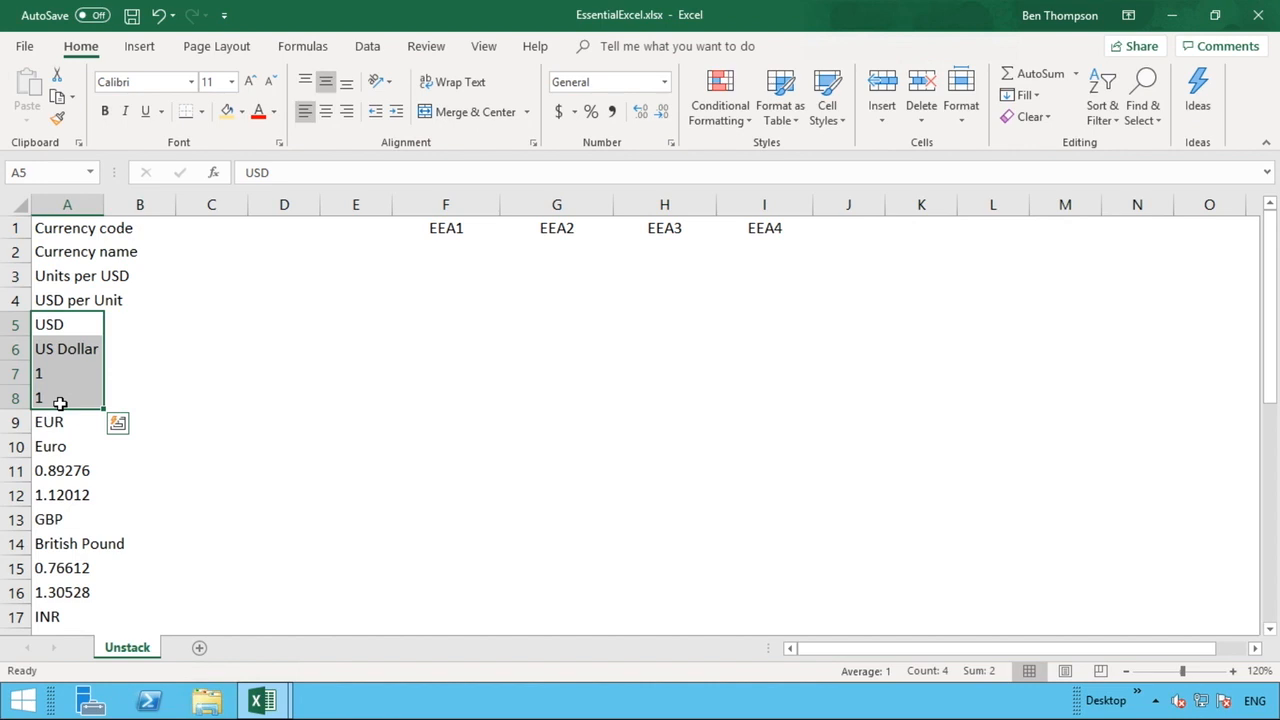
pyautogui.click(55, 320)
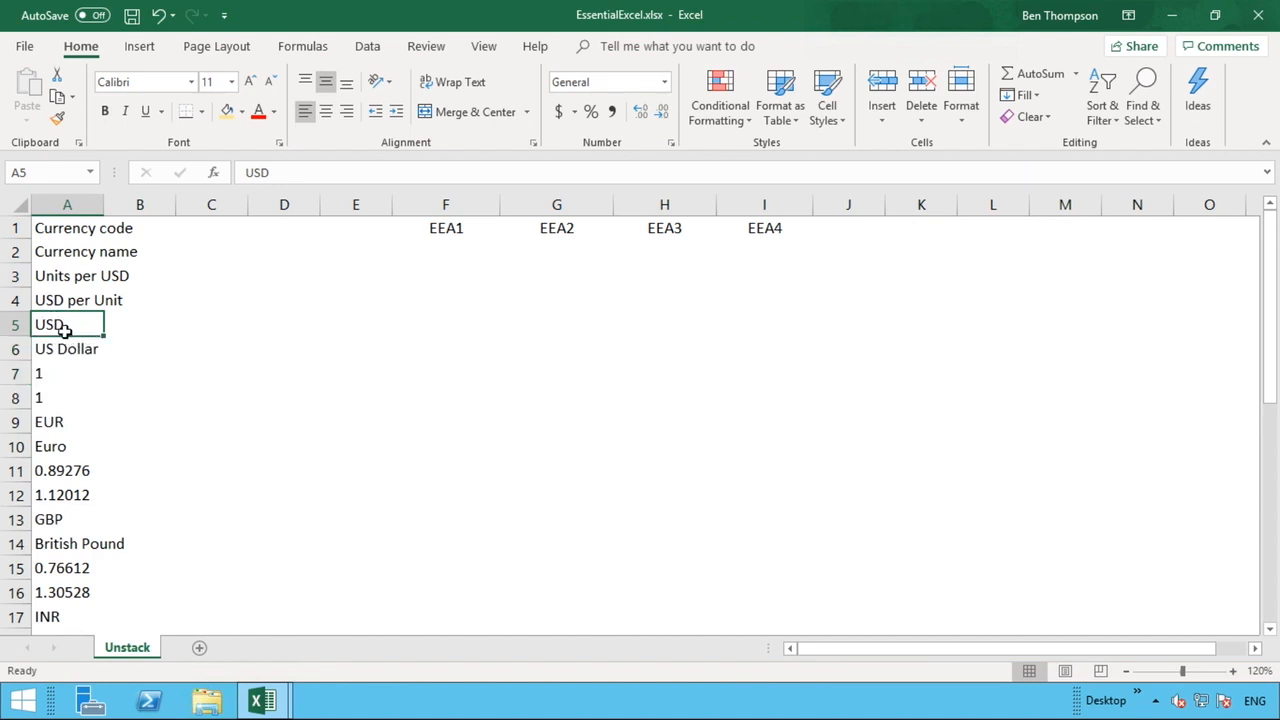
pyautogui.click(443, 250)
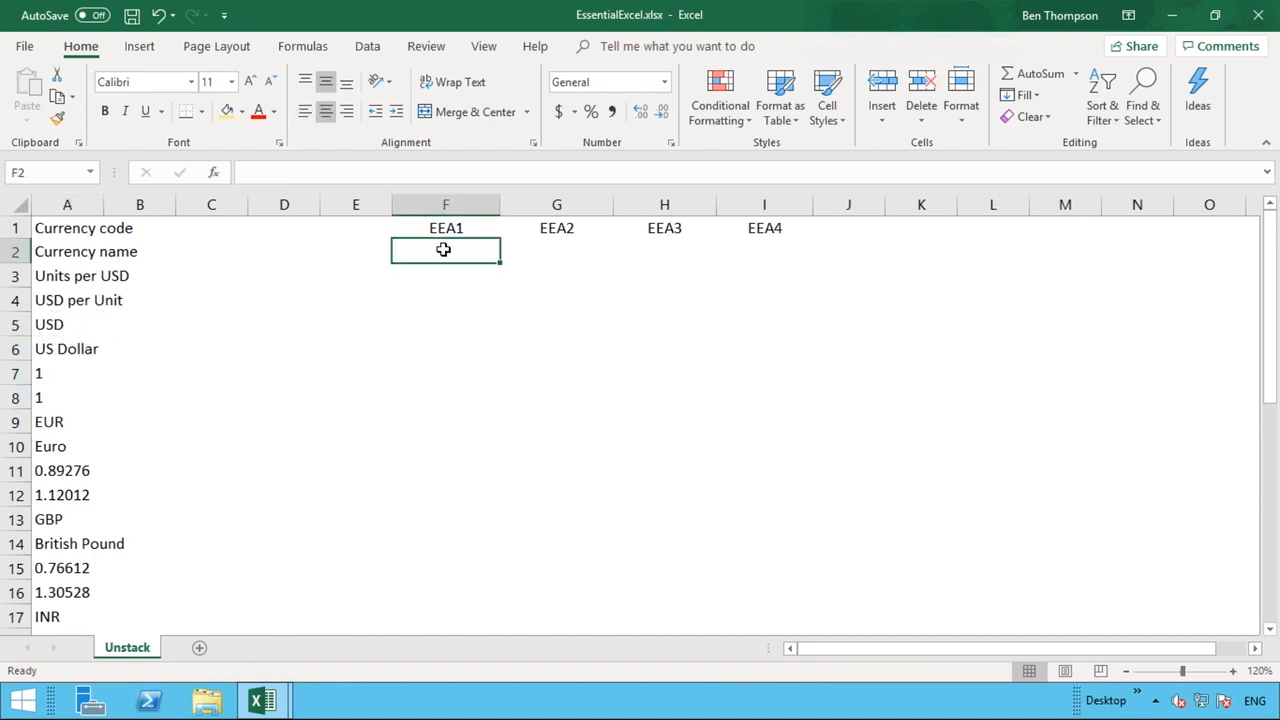
pyautogui.write('EE')
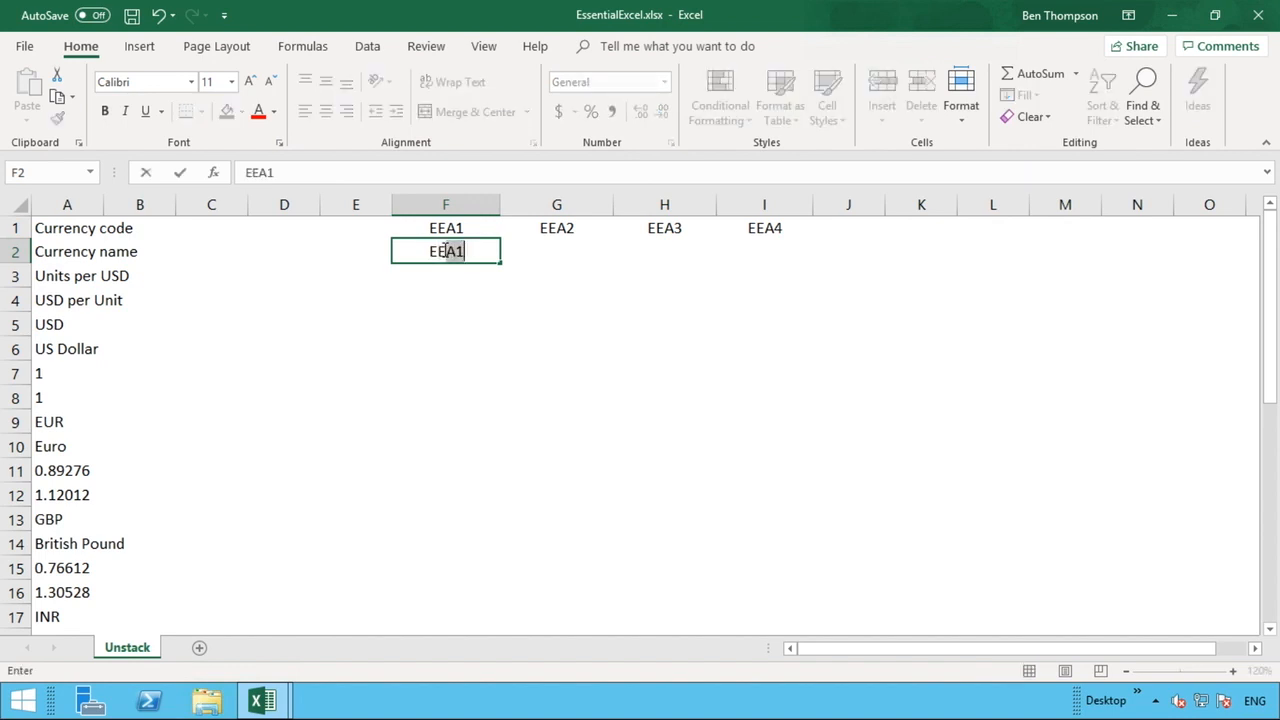
pyautogui.write('A5')
pyautogui.press('Return')
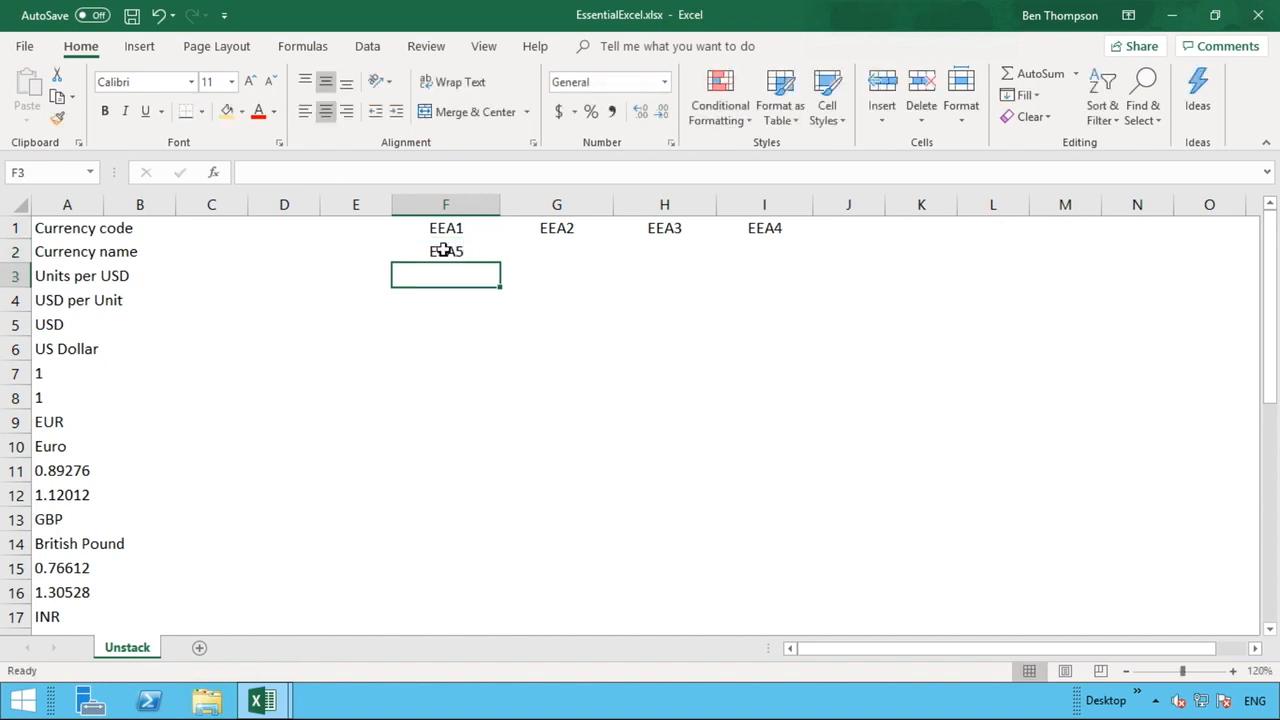
# Fill F2's text across to I2 to produce EEA6 through EEA8.
pyautogui.click(64, 327)
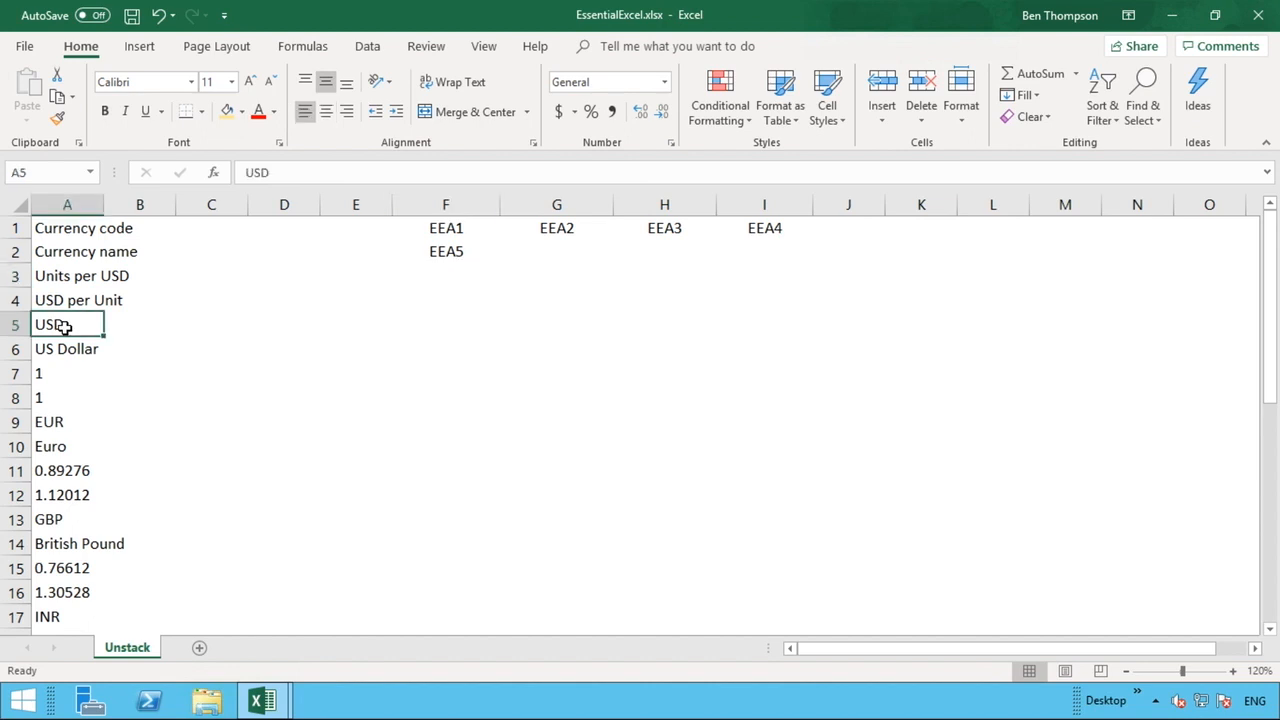
pyautogui.click(67, 227)
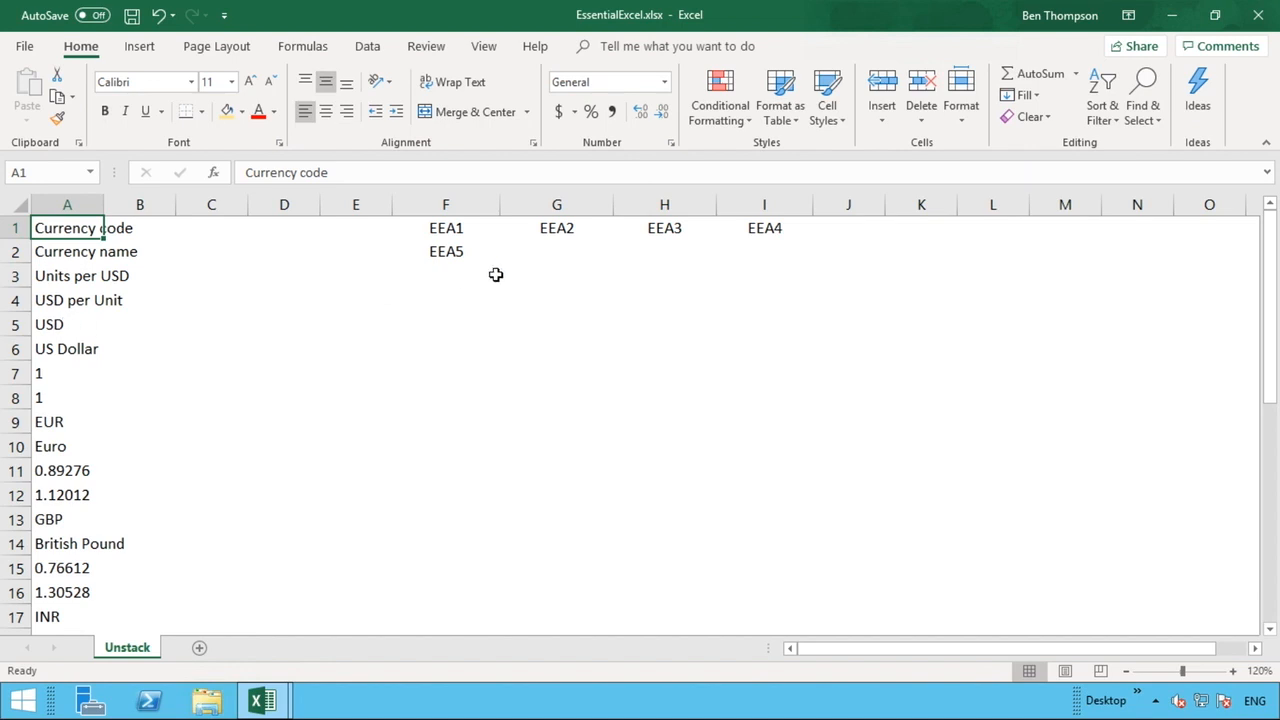
pyautogui.click(466, 253)
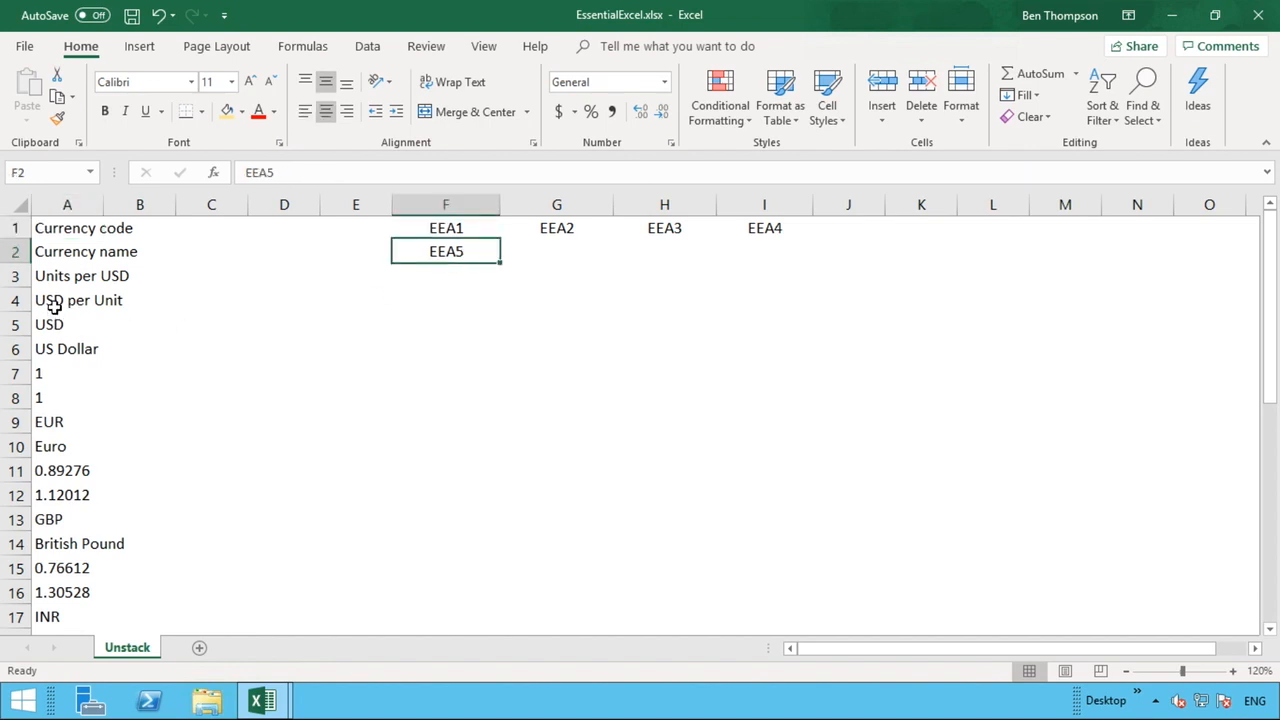
pyautogui.click(49, 349)
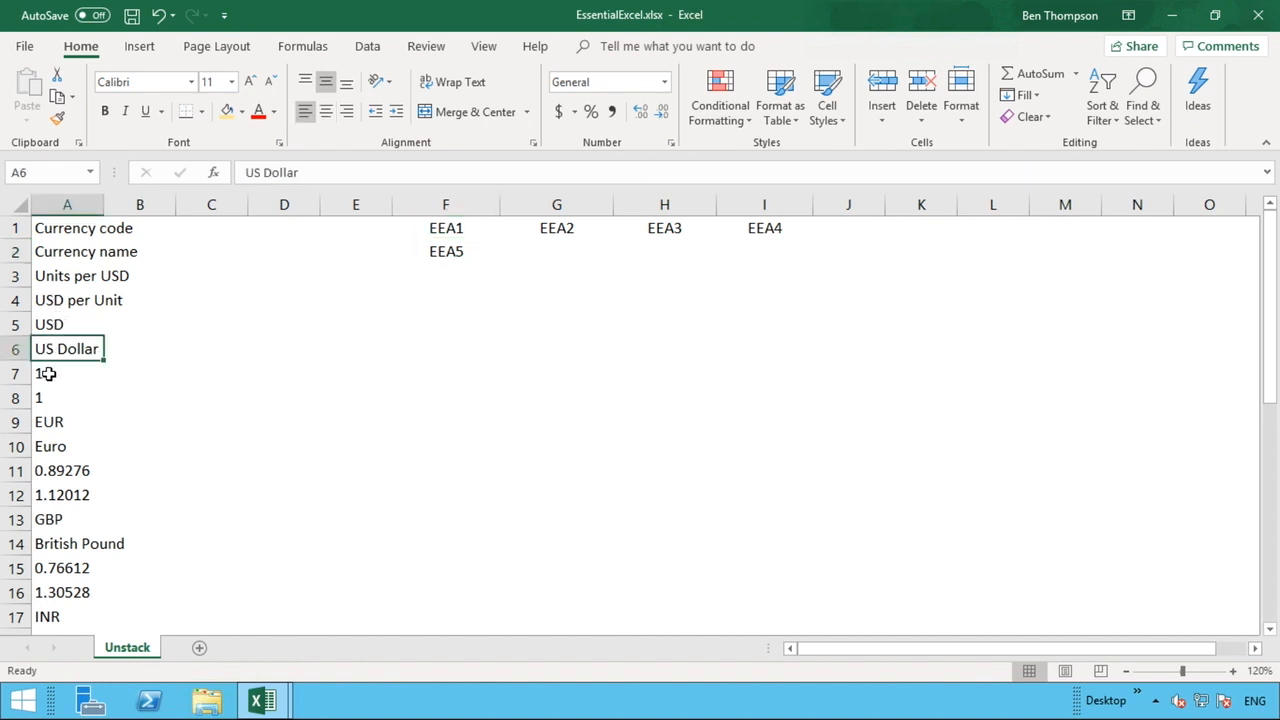
pyautogui.click(49, 396)
pyautogui.click(455, 252)
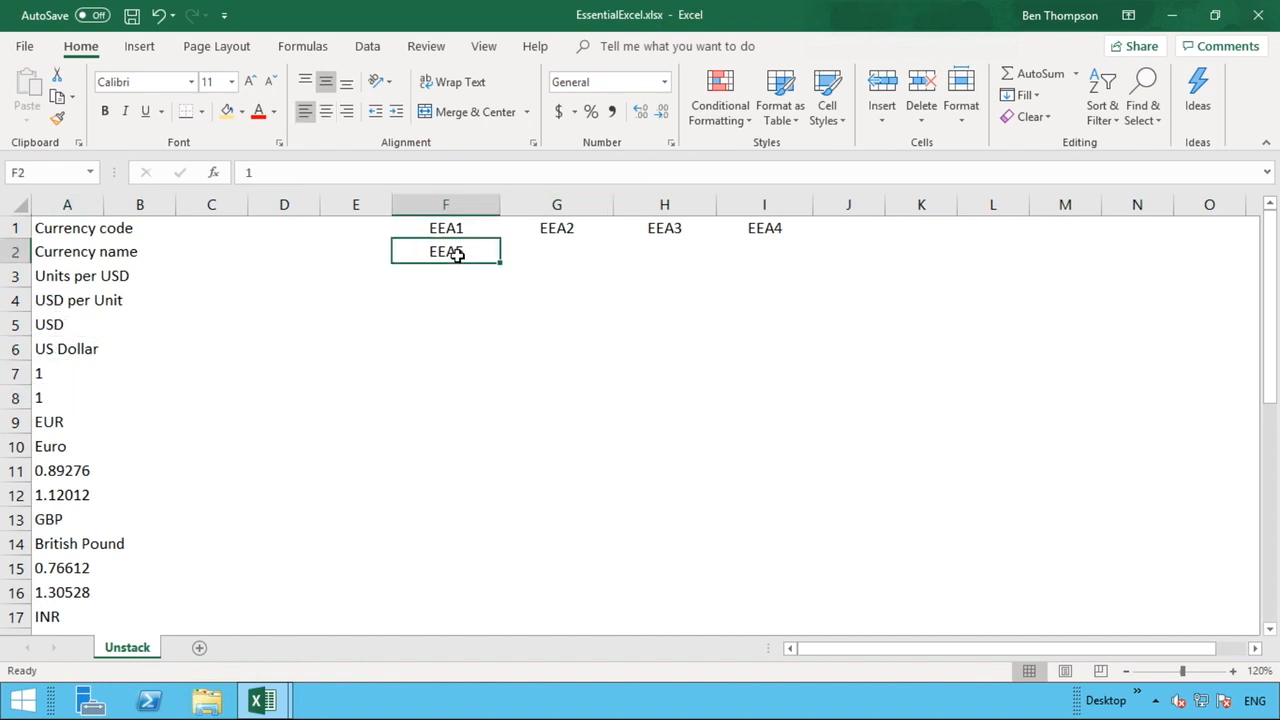
pyautogui.moveTo(500, 262); pyautogui.dragTo(794, 260)
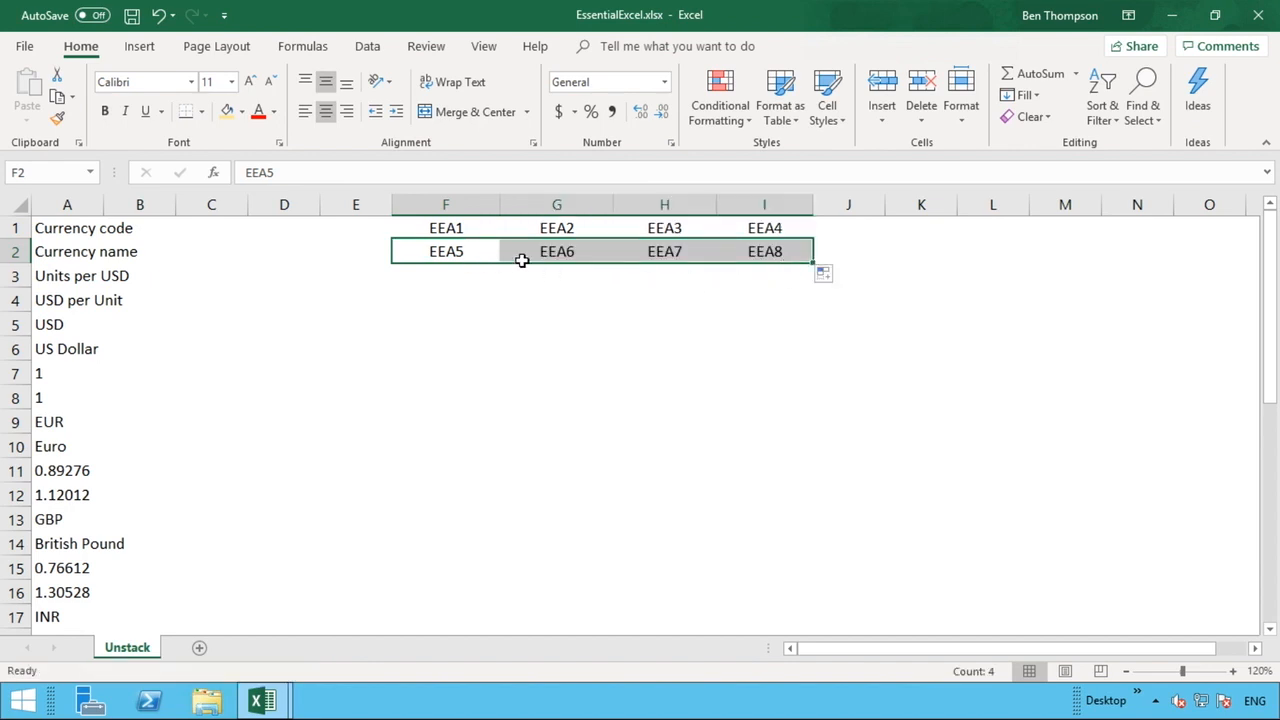
# Inspect the text entries in cells F1 through I2.
pyautogui.click(634, 258)
pyautogui.click(772, 256)
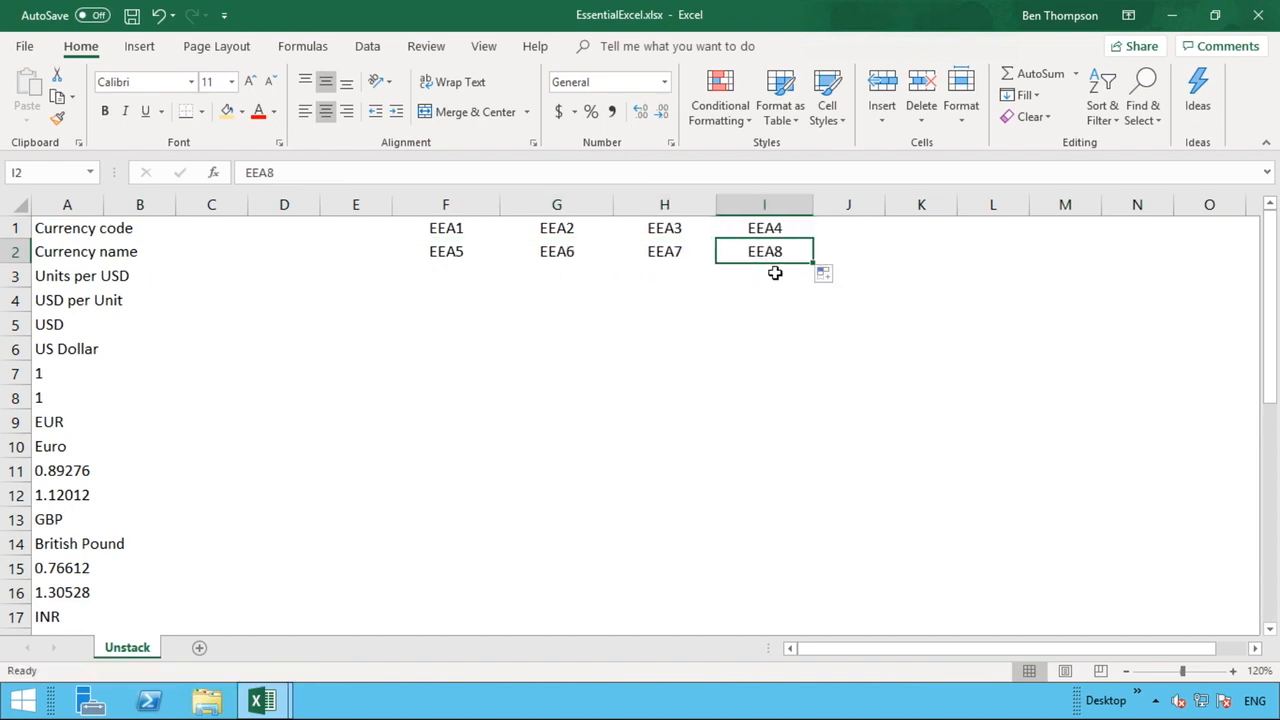
pyautogui.click(483, 237)
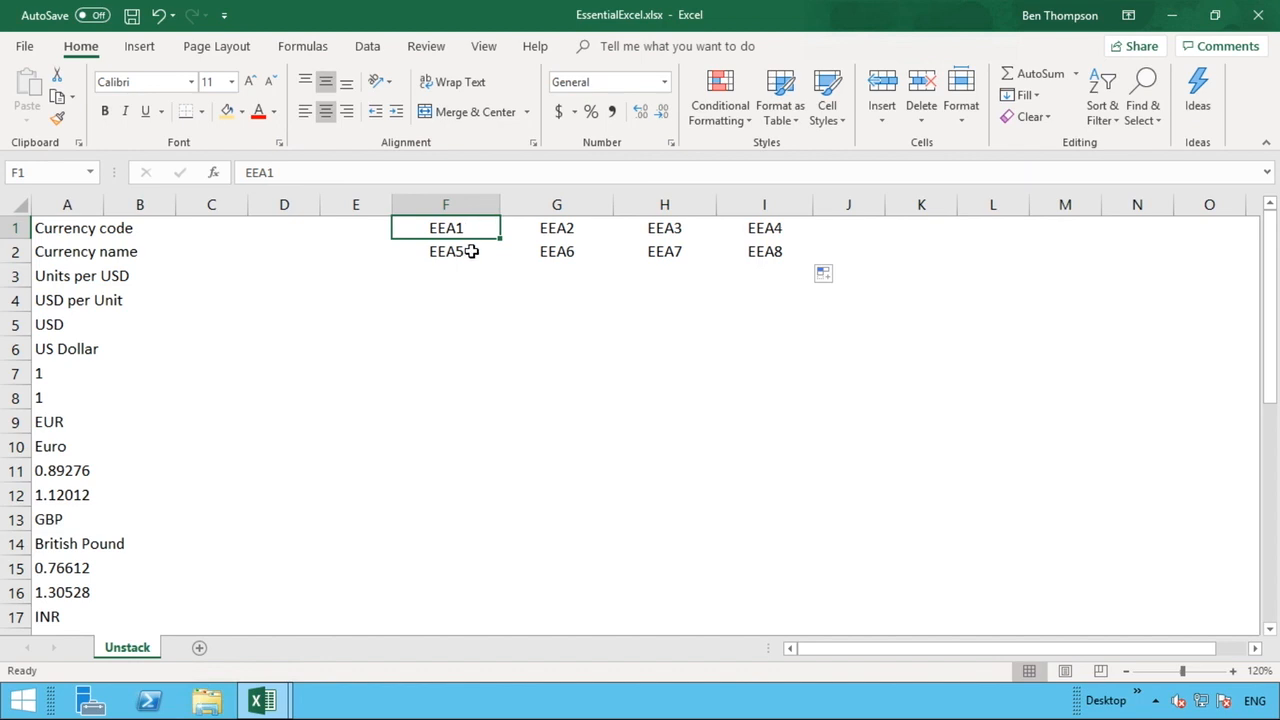
pyautogui.click(471, 252)
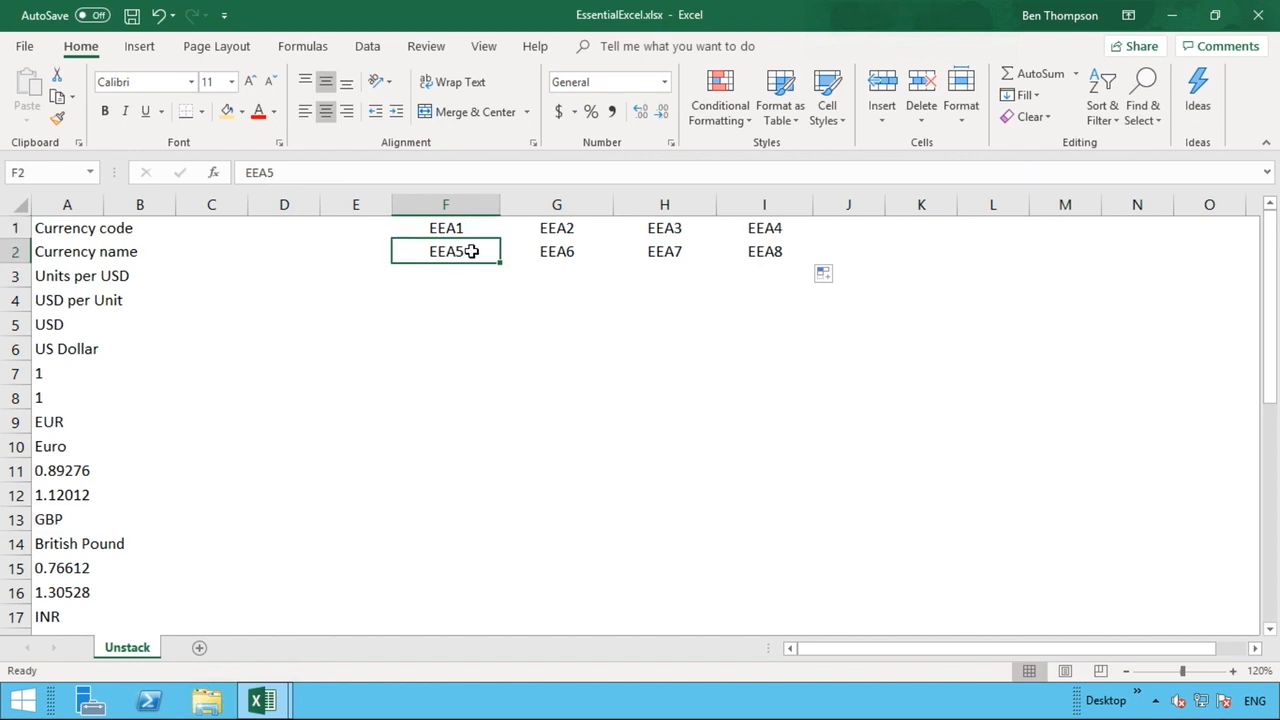
pyautogui.click(580, 248)
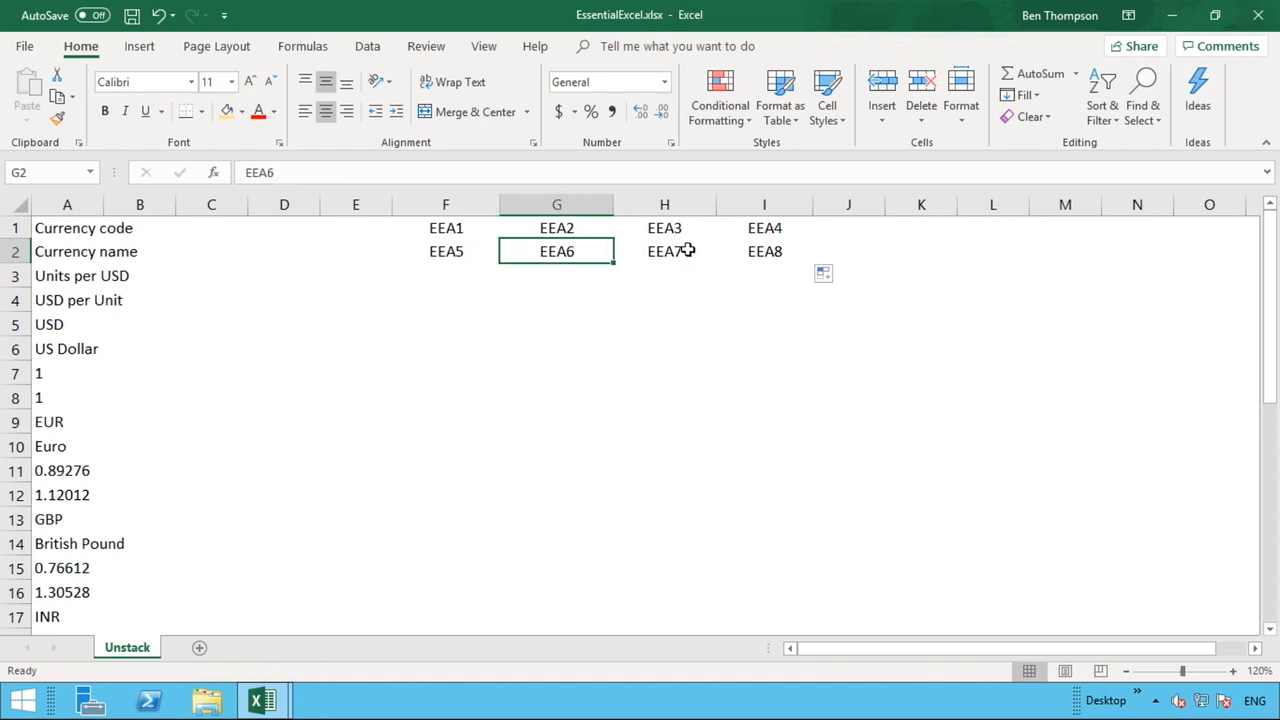
pyautogui.click(688, 251)
pyautogui.click(782, 252)
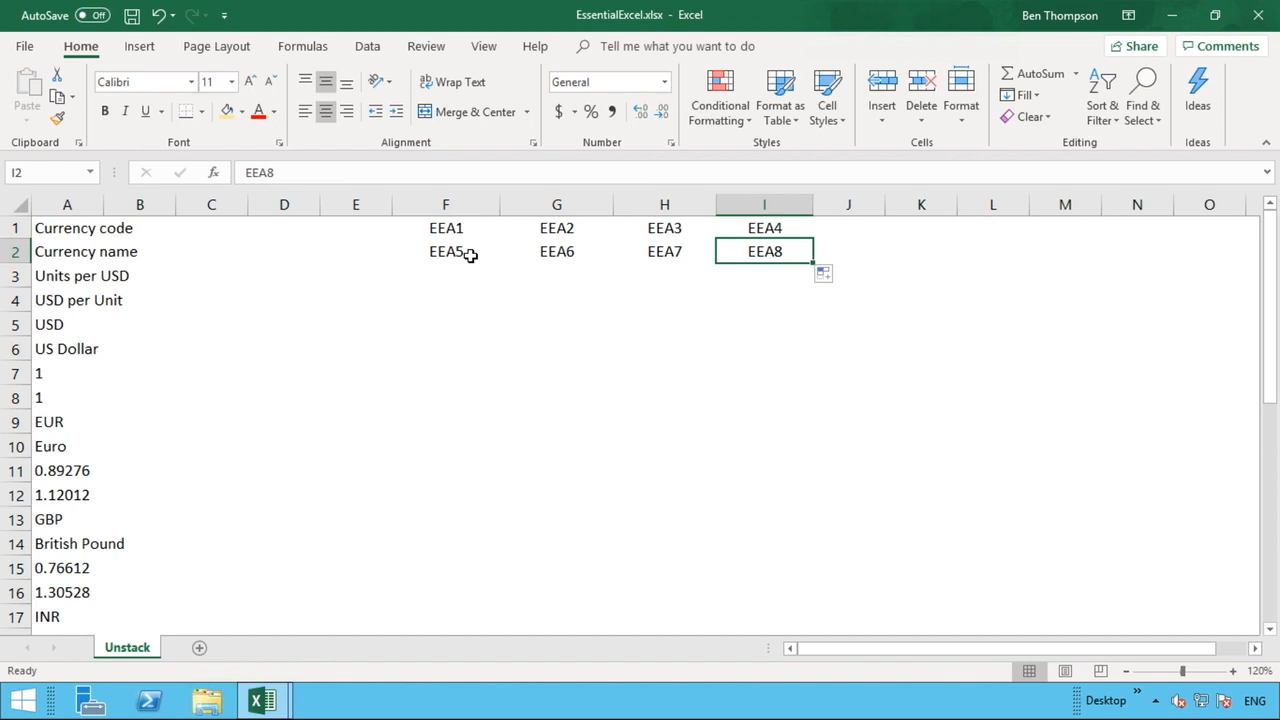
# Try filling F2:I2 down into row 3, then clear row 3 again.
pyautogui.moveTo(470, 255); pyautogui.dragTo(813, 285)
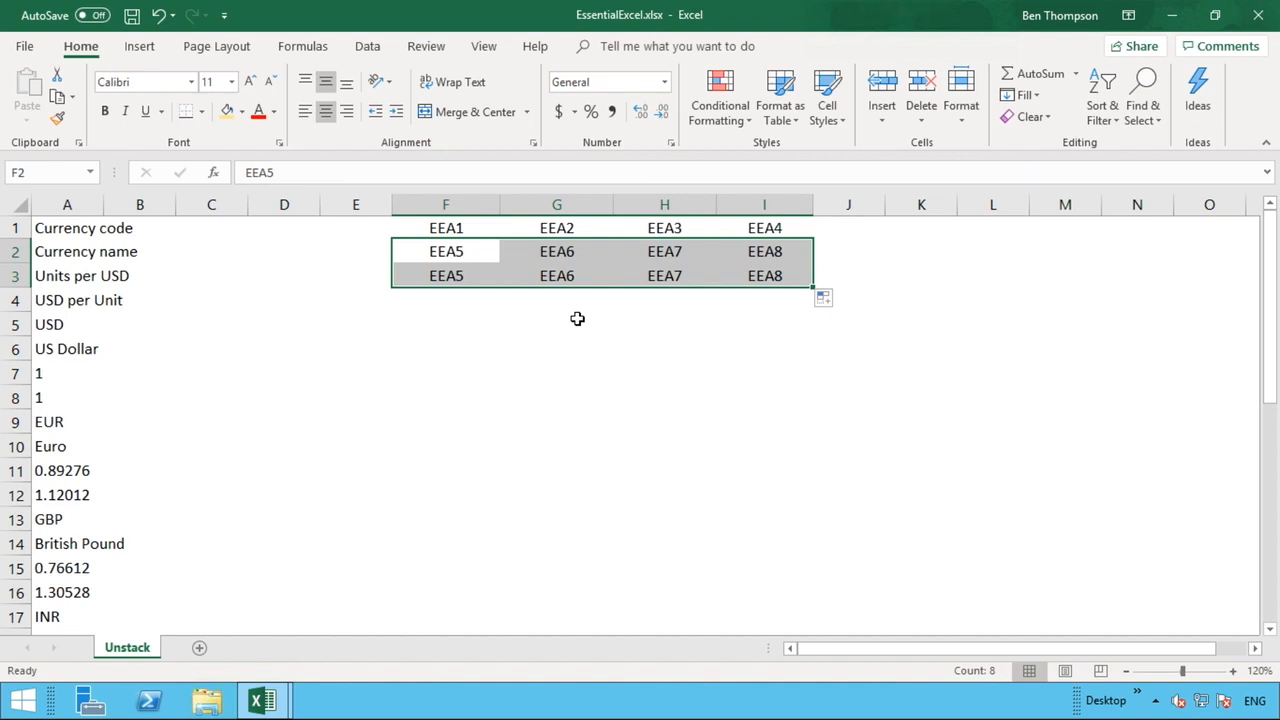
pyautogui.click(377, 276)
pyautogui.moveTo(392, 287); pyautogui.dragTo(858, 296)
pyautogui.click(809, 330)
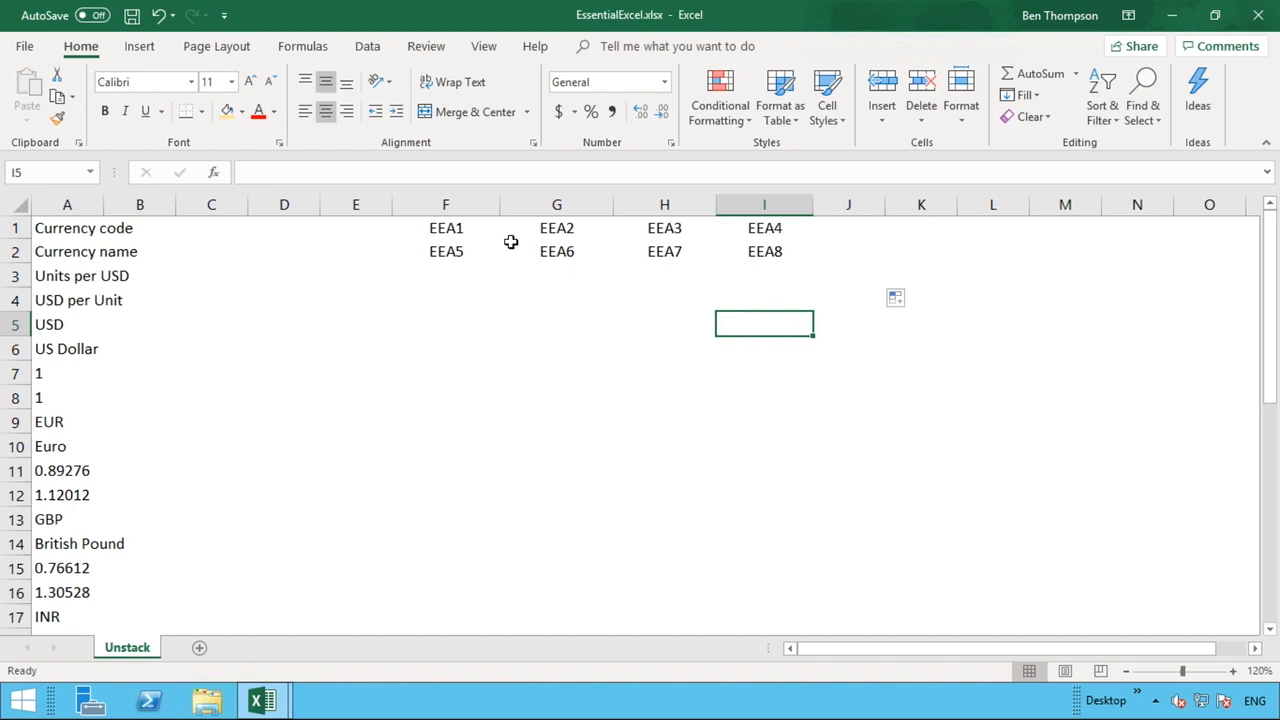
# Select F1:I2 and fill it down through row 4 to produce EEA9 through EEA16.
pyautogui.moveTo(462, 229); pyautogui.dragTo(600, 228)
pyautogui.moveTo(683, 228); pyautogui.dragTo(749, 251)
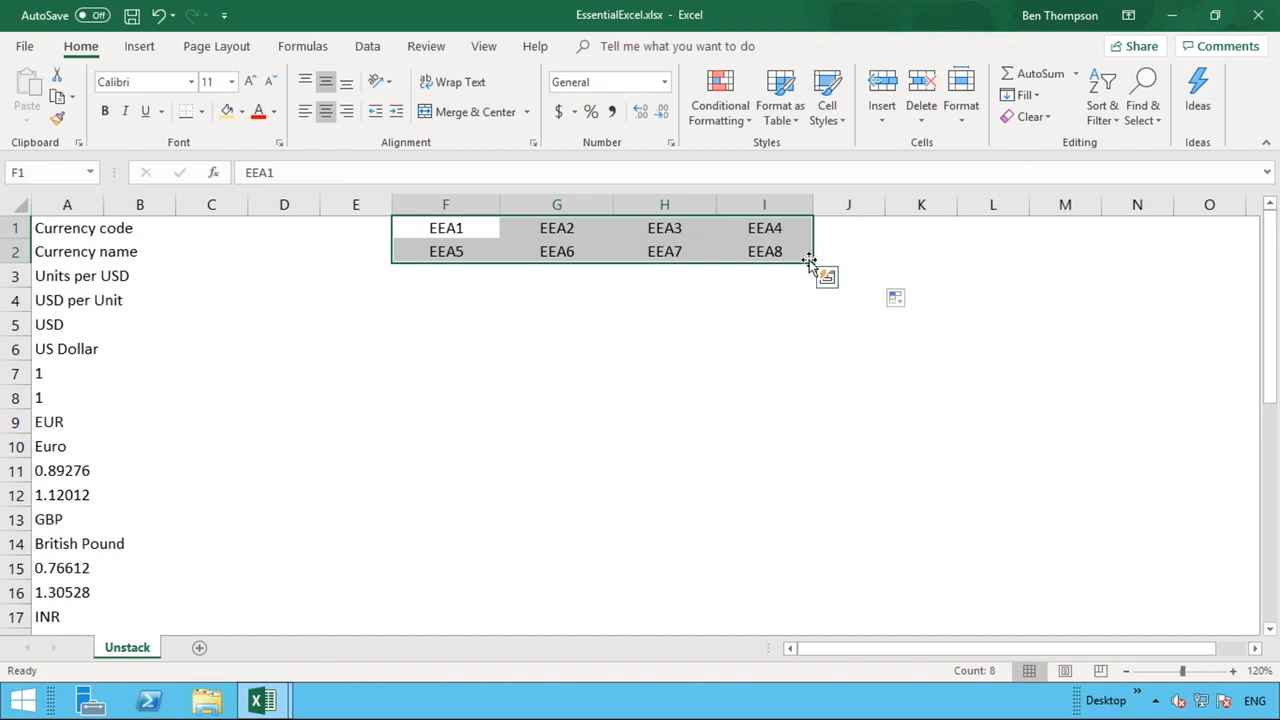
pyautogui.moveTo(812, 265); pyautogui.dragTo(808, 306)
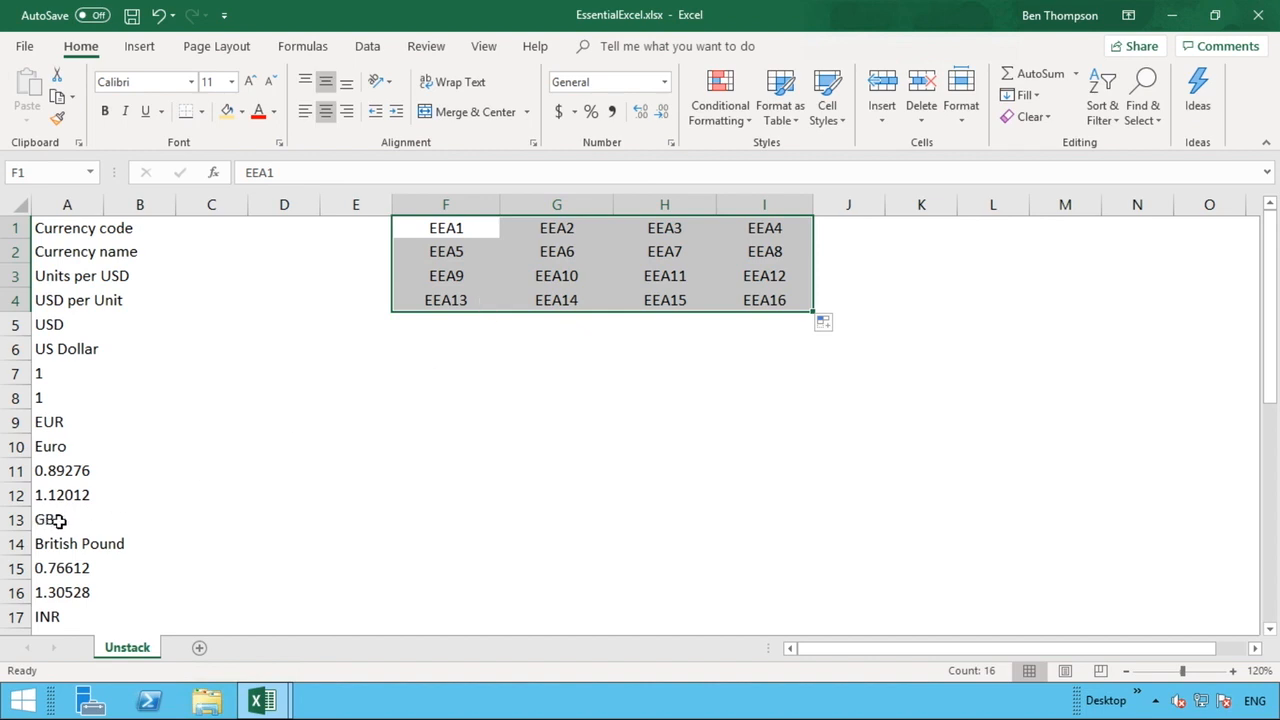
# Check where column A's list ends, then fill the F:I block down through row 15 to produce references up to EEA60.
pyautogui.moveTo(1275, 372); pyautogui.dragTo(1274, 598)
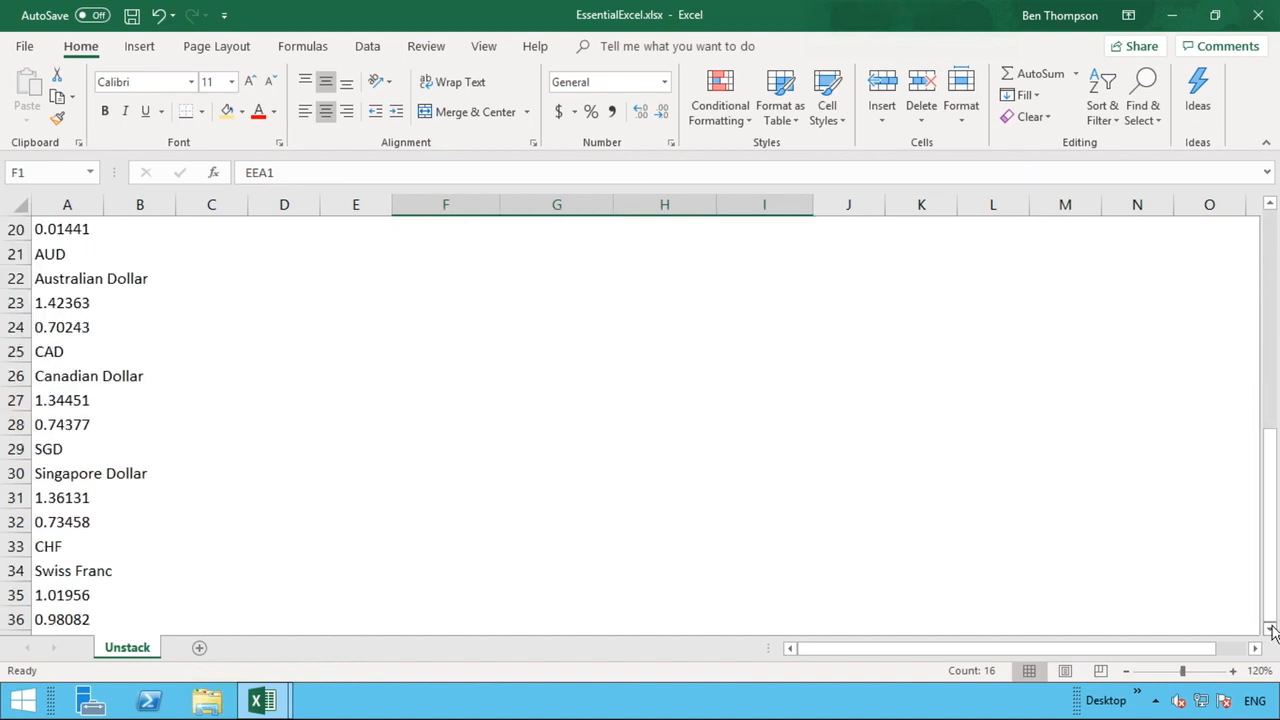
pyautogui.scroll(-1, 528, 595)
pyautogui.click(85, 546)
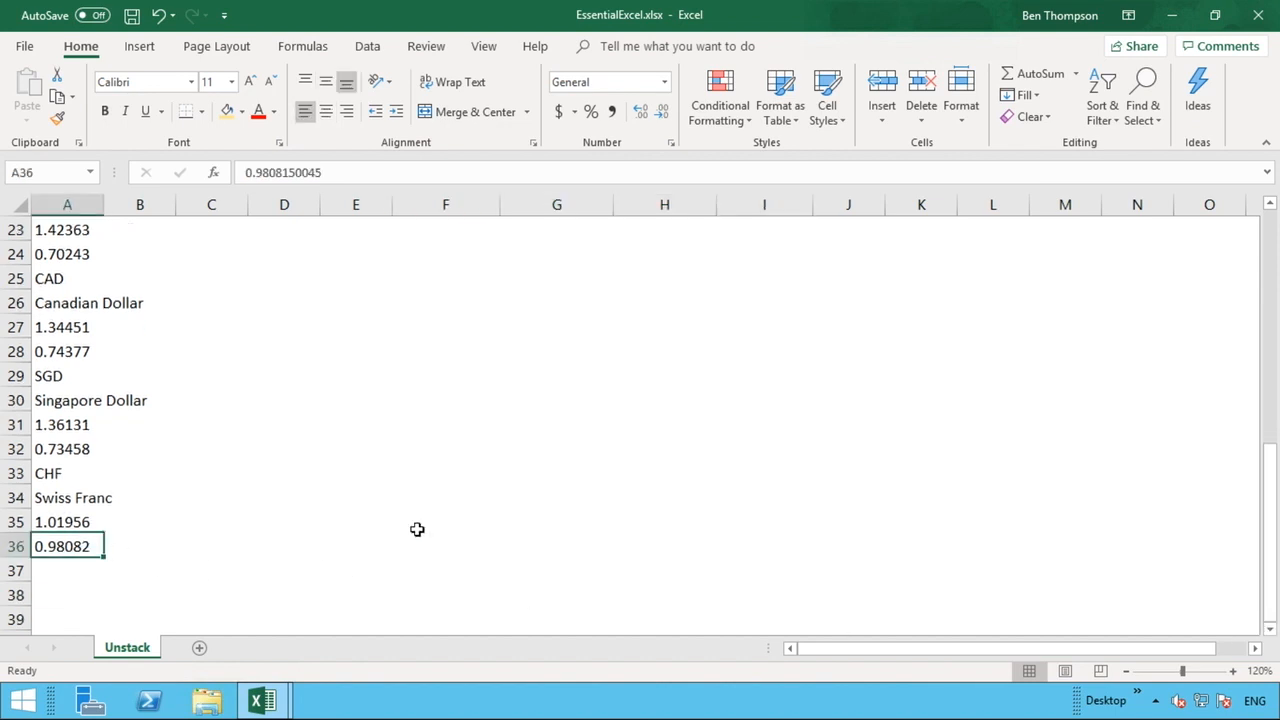
pyautogui.scroll(7, 540, 513)
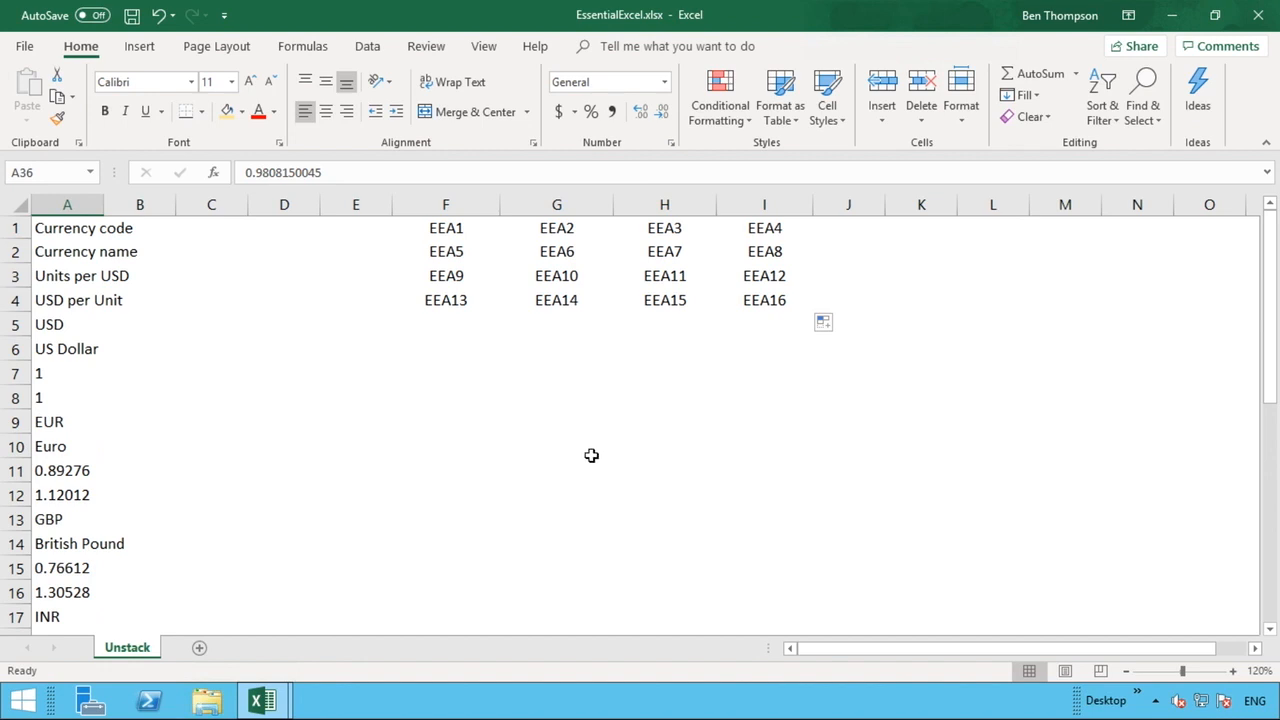
pyautogui.click(449, 280)
pyautogui.moveTo(449, 280); pyautogui.dragTo(792, 568)
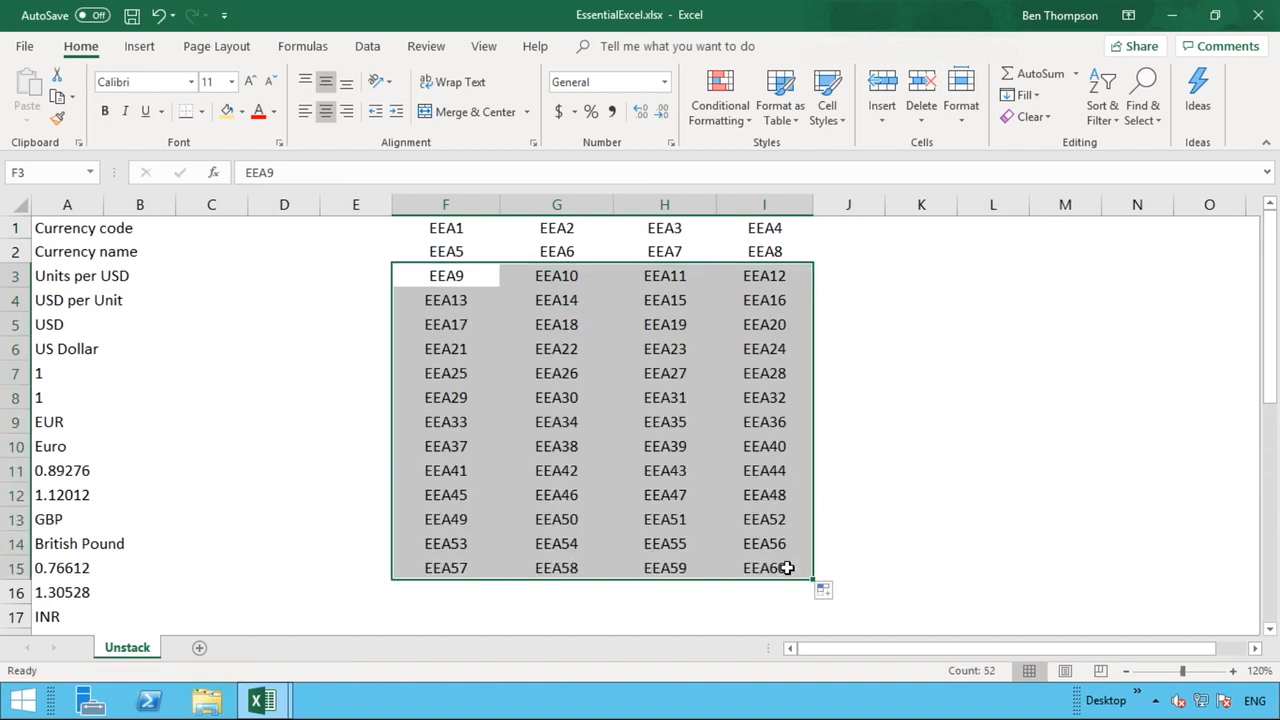
pyautogui.click(903, 530)
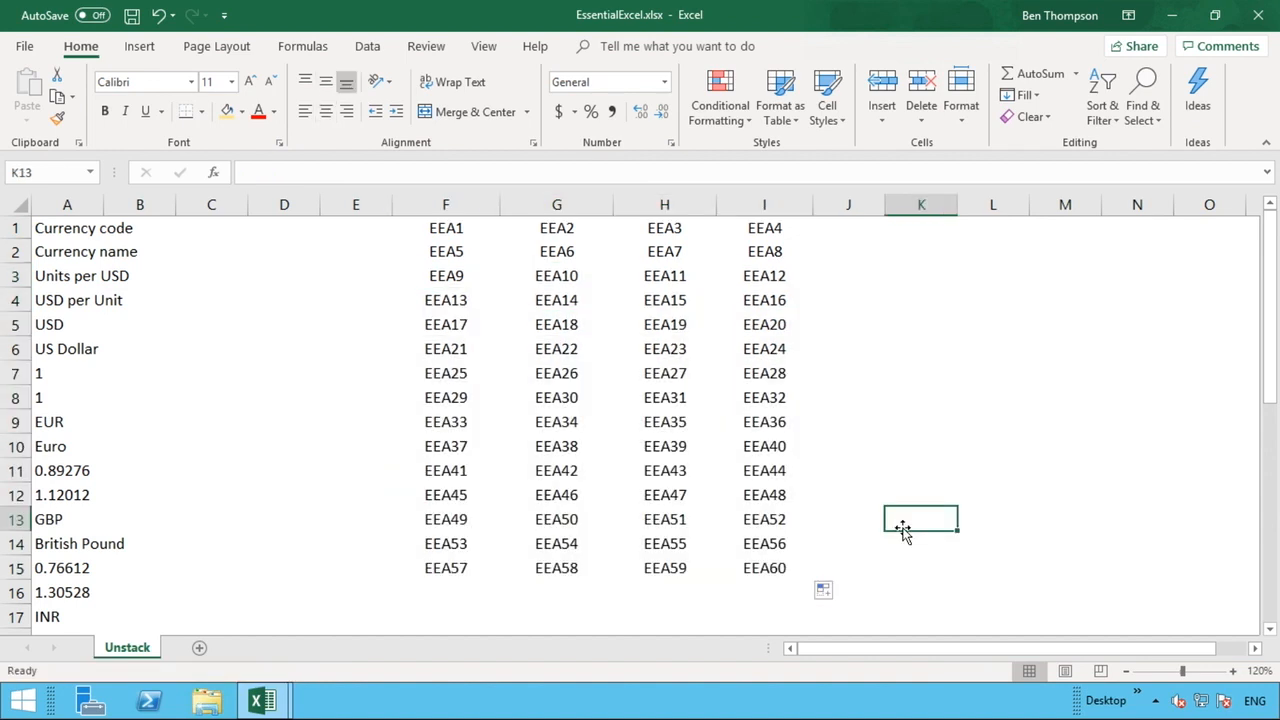
# Clear the surplus entries in F10:I15, leaving EEA1 through EEA36 in F1:I9.
pyautogui.click(783, 423)
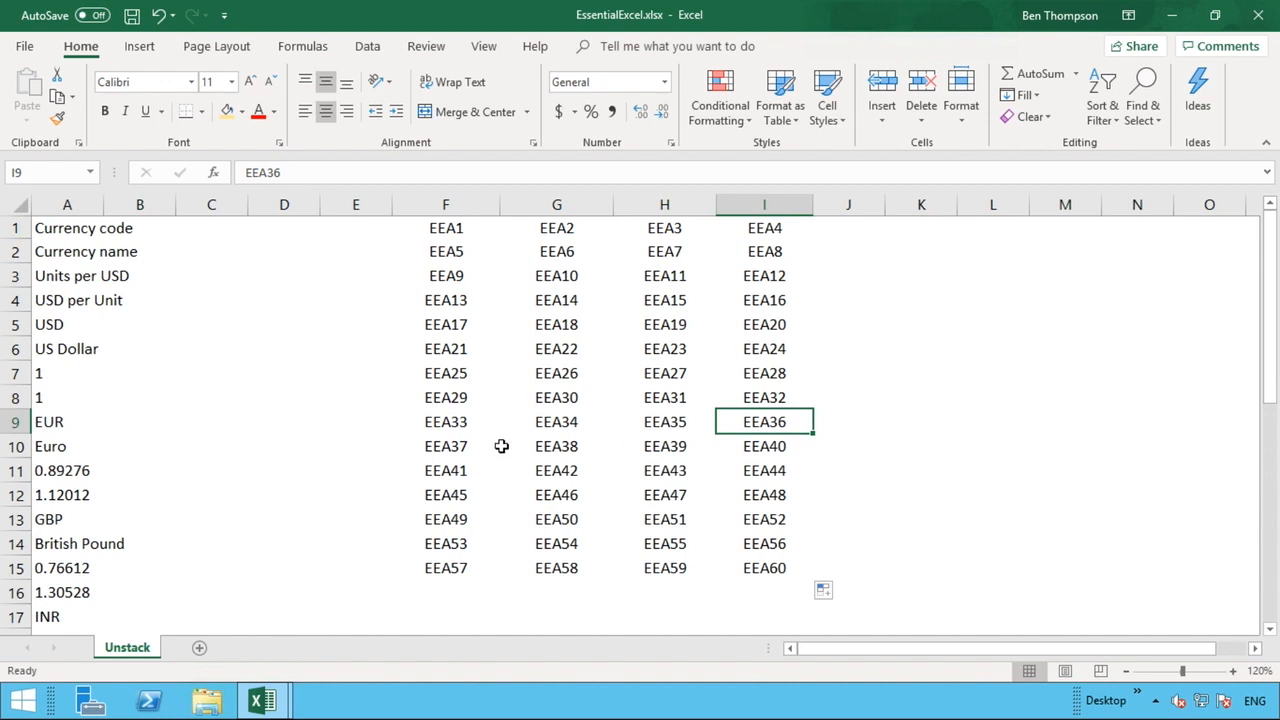
pyautogui.moveTo(466, 444); pyautogui.dragTo(705, 477)
pyautogui.moveTo(765, 527); pyautogui.dragTo(774, 566)
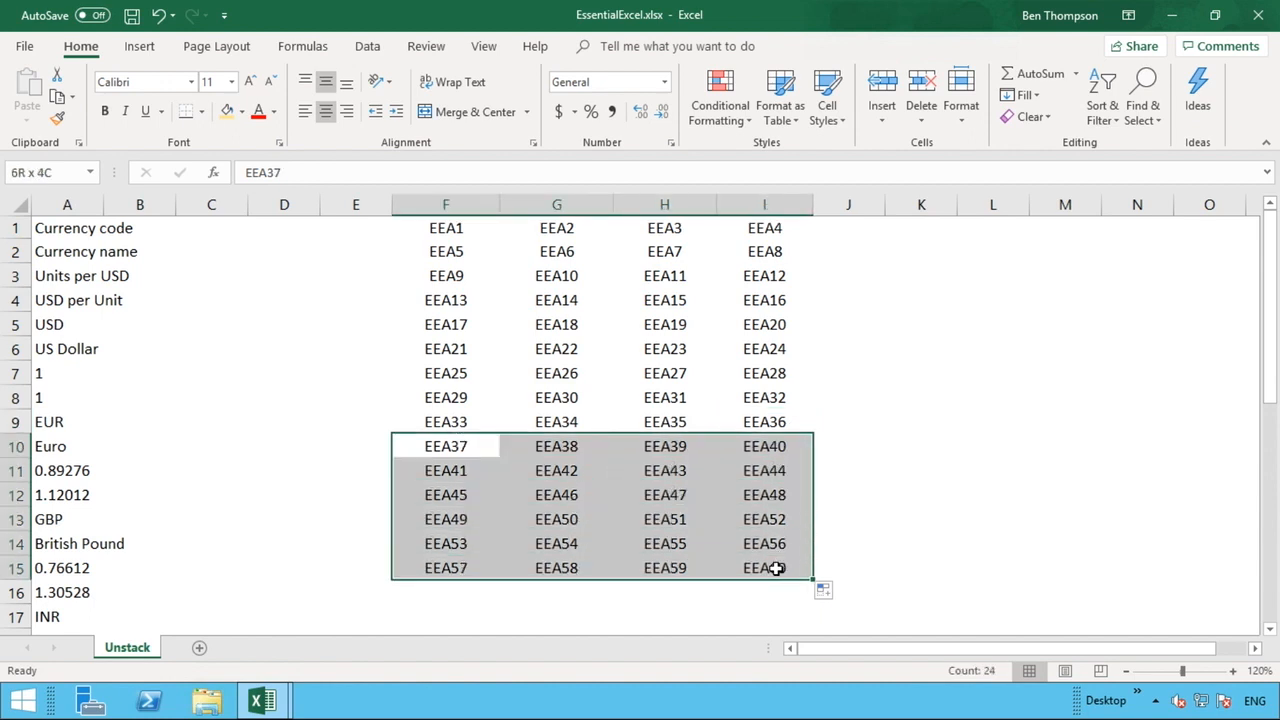
pyautogui.rightClick(774, 566)
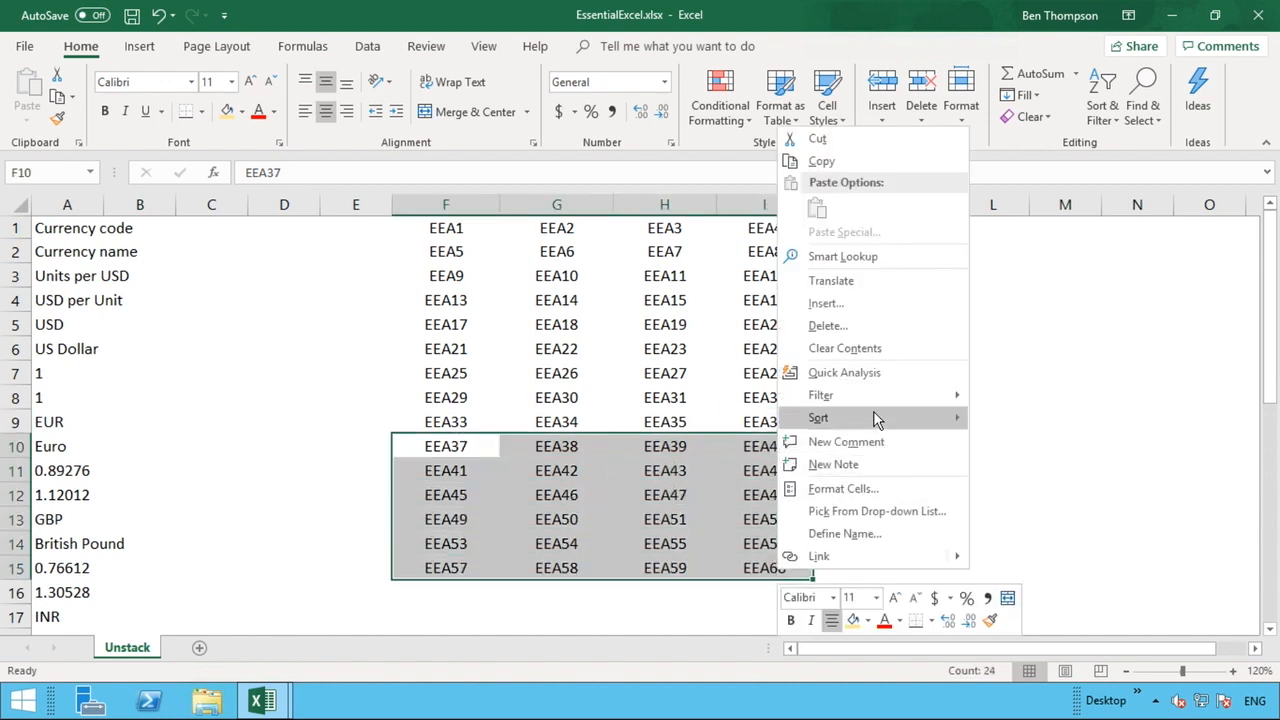
pyautogui.click(872, 349)
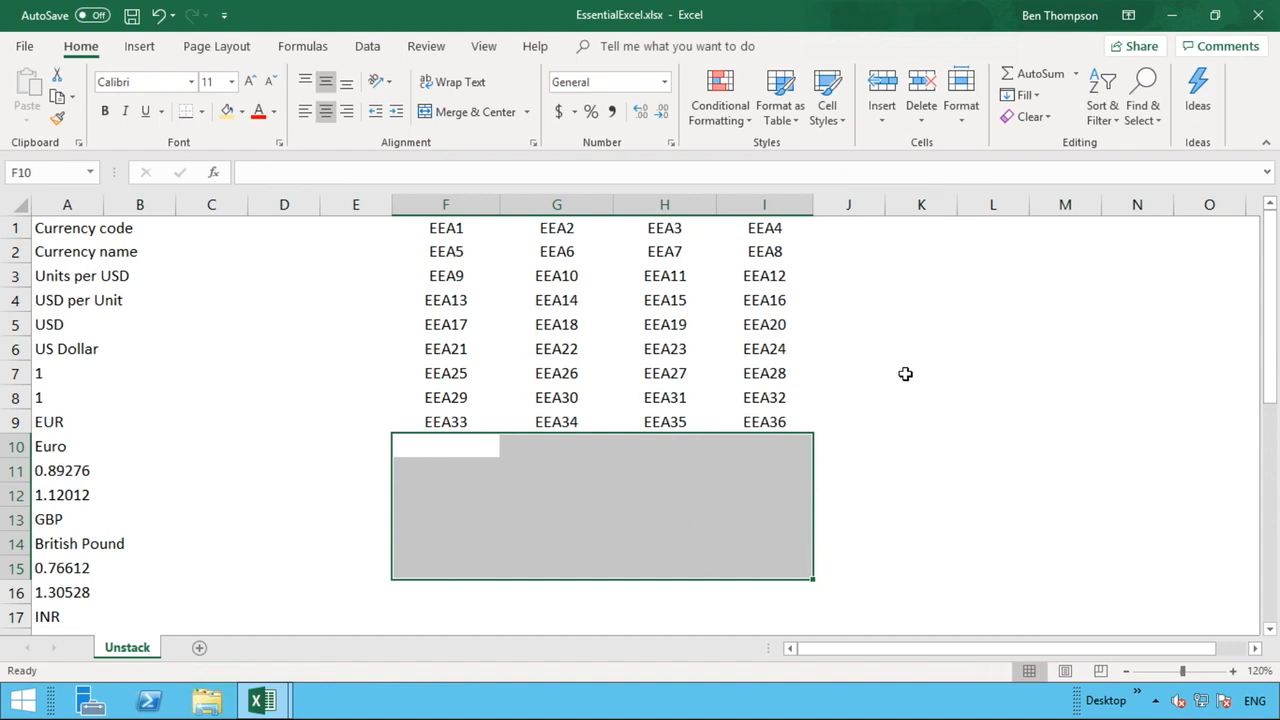
pyautogui.click(905, 373)
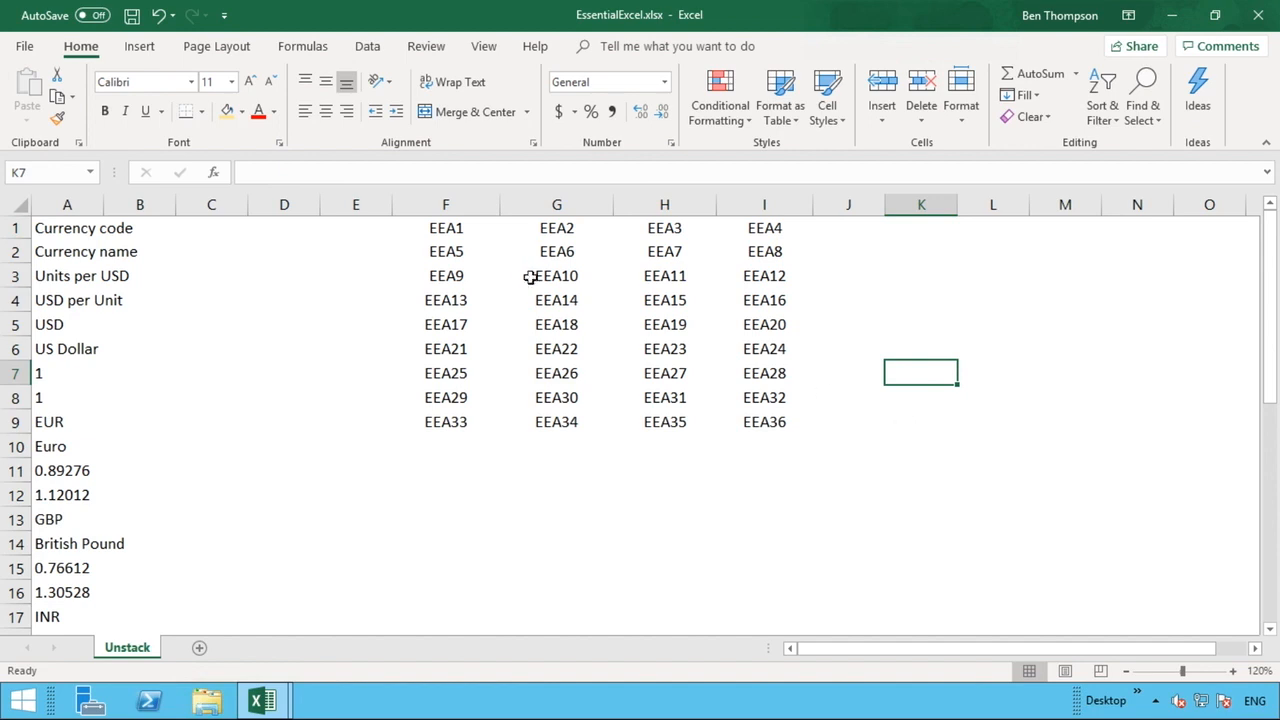
# Select F1:I9 and replace all "EE" with "=" to turn the text entries into formulas.
pyautogui.click(460, 232)
pyautogui.moveTo(478, 232); pyautogui.dragTo(766, 422)
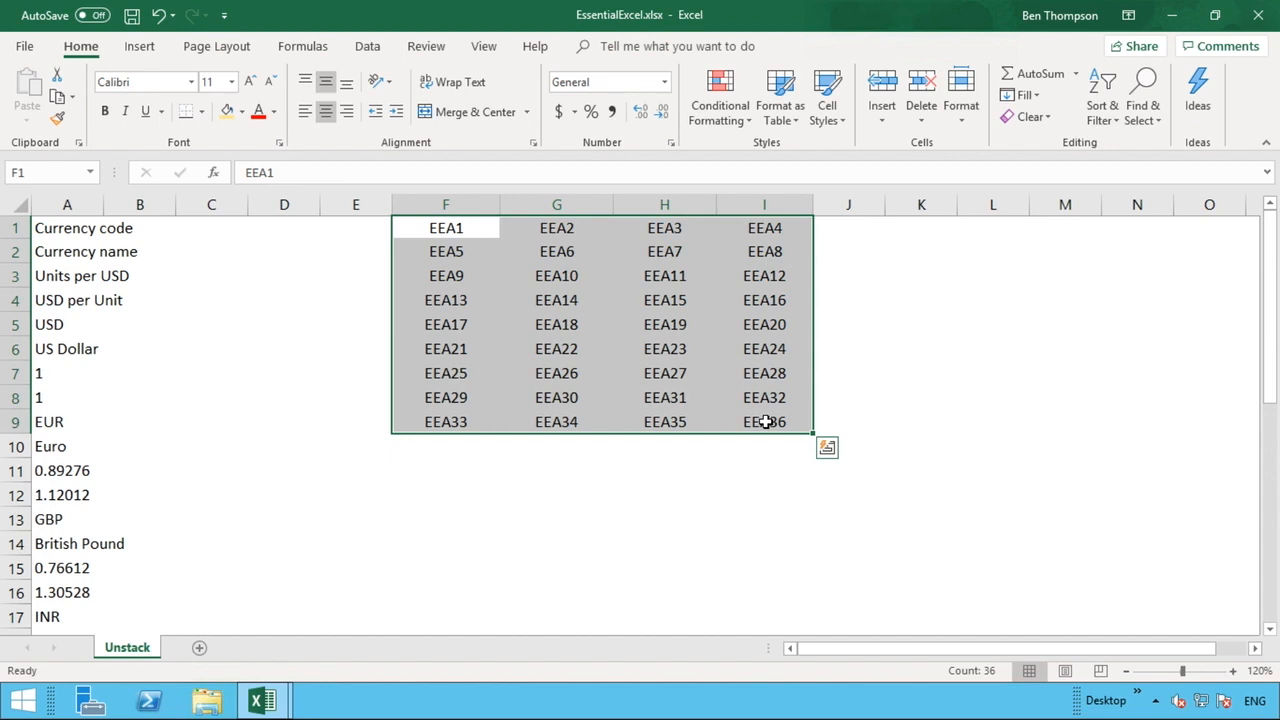
pyautogui.hotkey('ctrl', 'f')
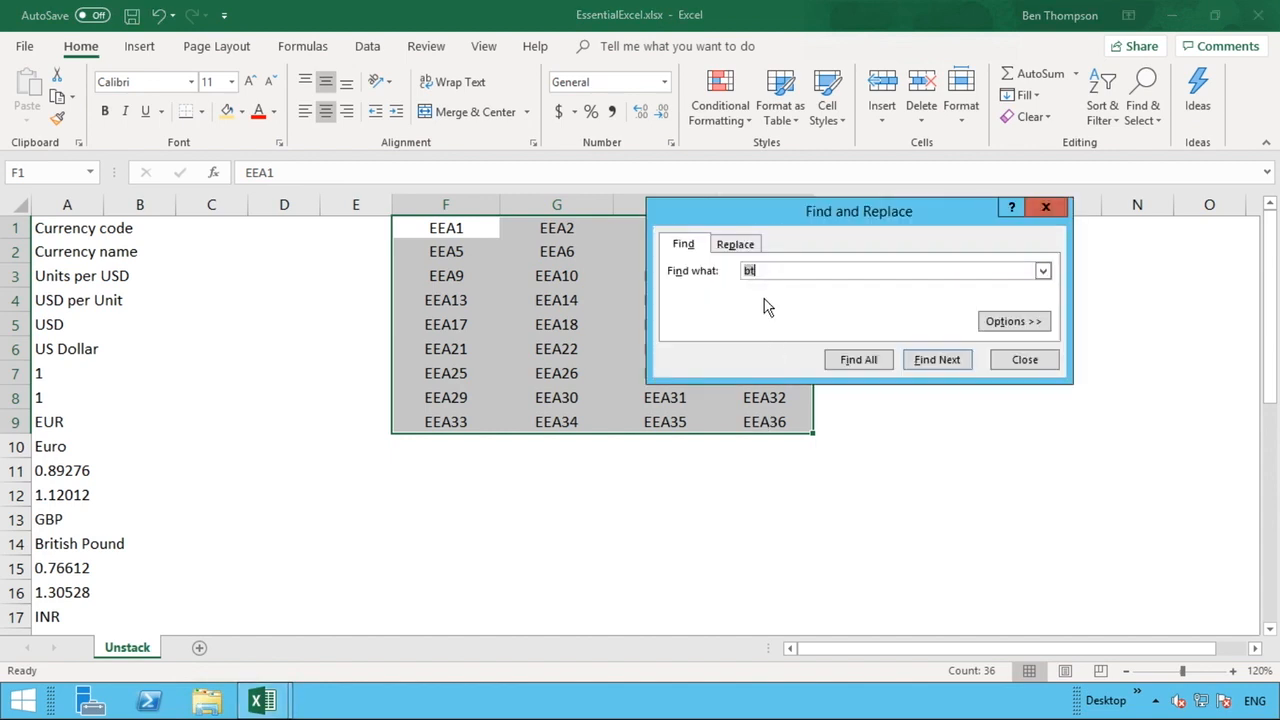
pyautogui.press('Delete')
pyautogui.click(756, 247)
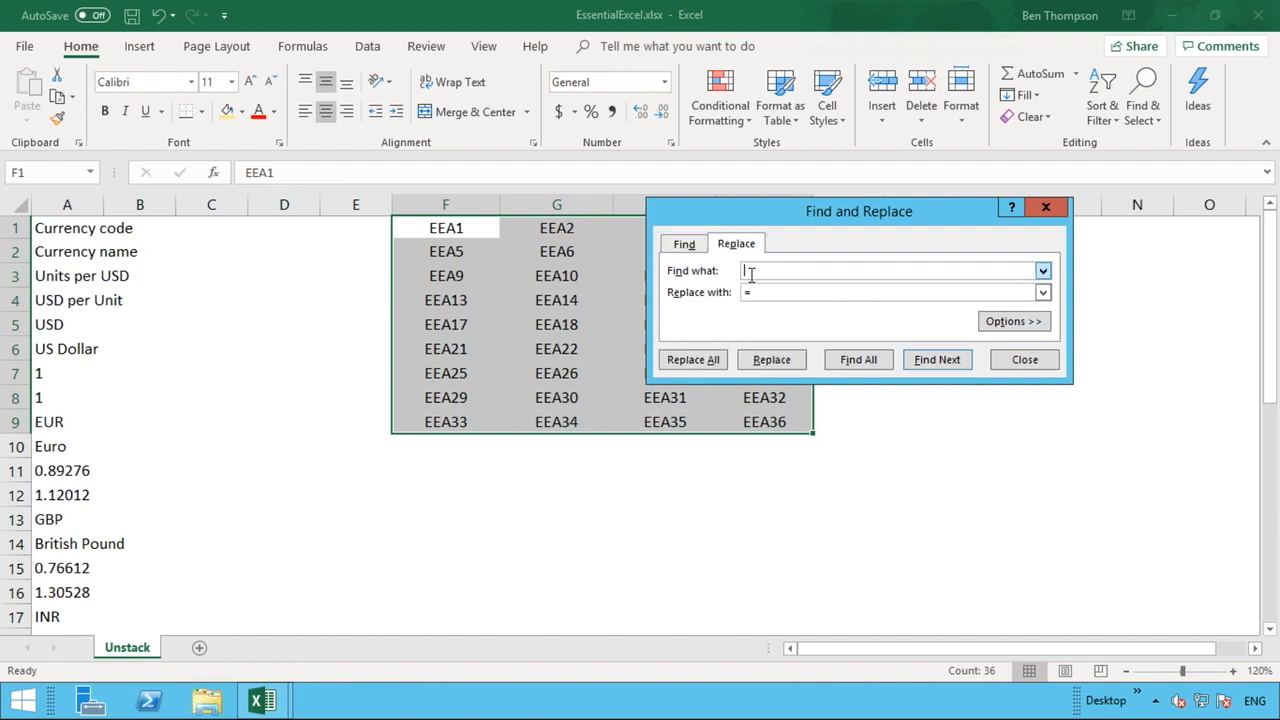
pyautogui.moveTo(751, 289); pyautogui.dragTo(738, 285)
pyautogui.press('Delete')
pyautogui.click(685, 245)
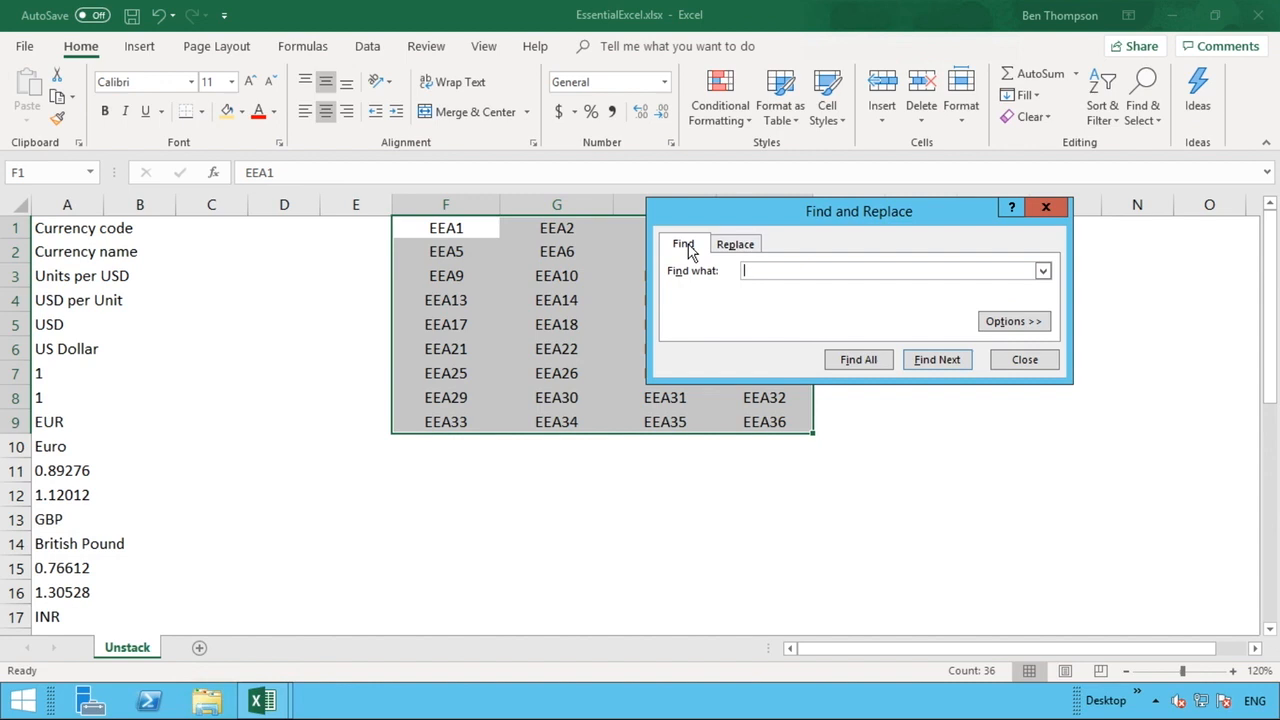
pyautogui.click(736, 247)
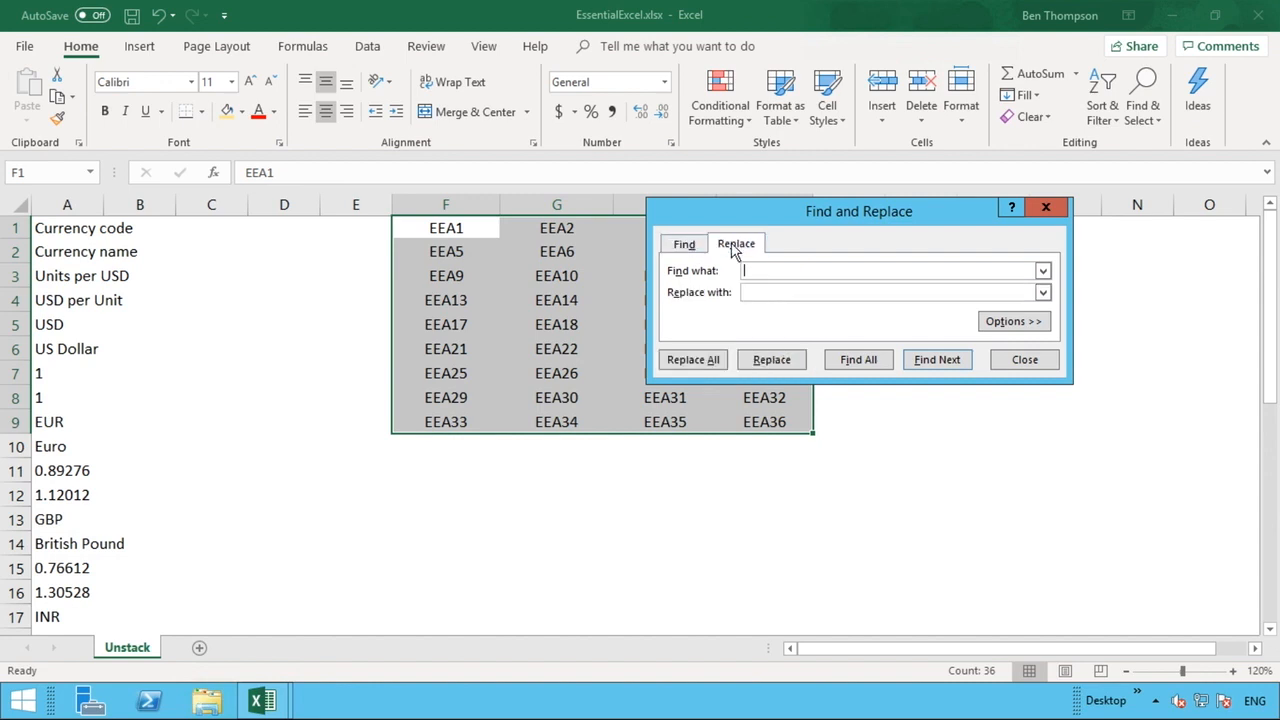
pyautogui.moveTo(778, 211); pyautogui.dragTo(820, 205)
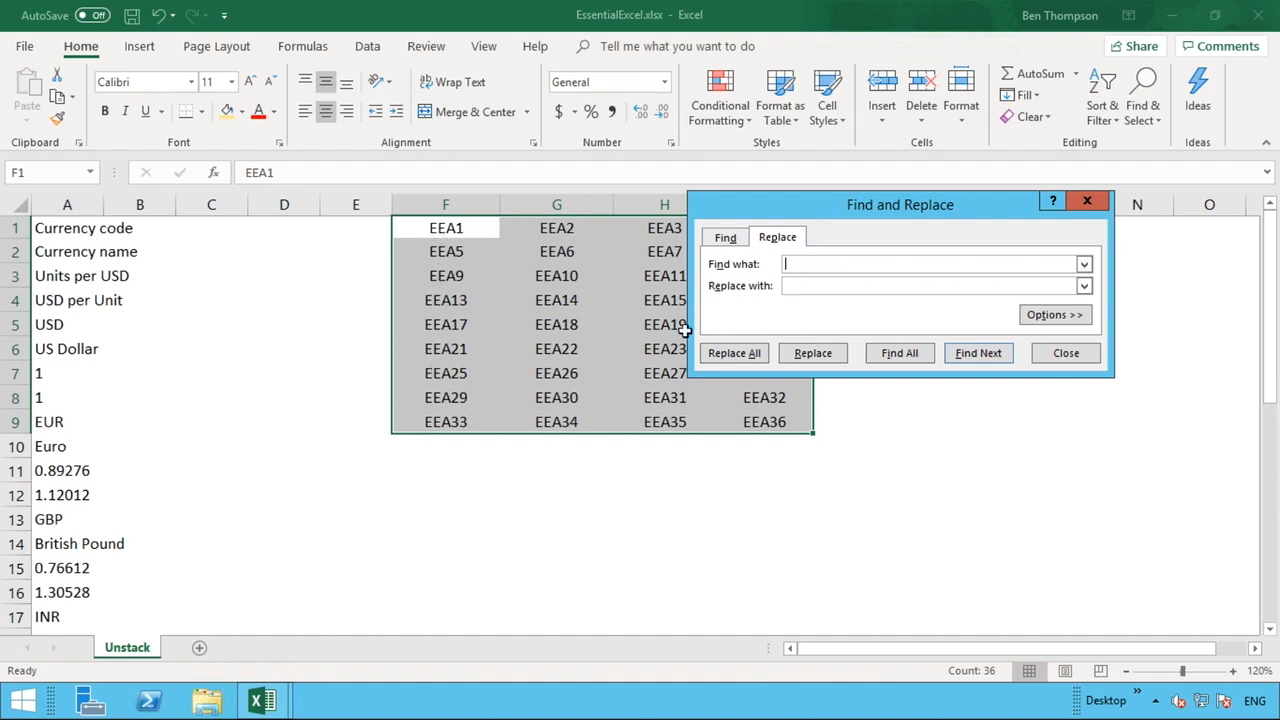
pyautogui.write('EE')
pyautogui.click(813, 289)
pyautogui.write('=')
pyautogui.click(752, 356)
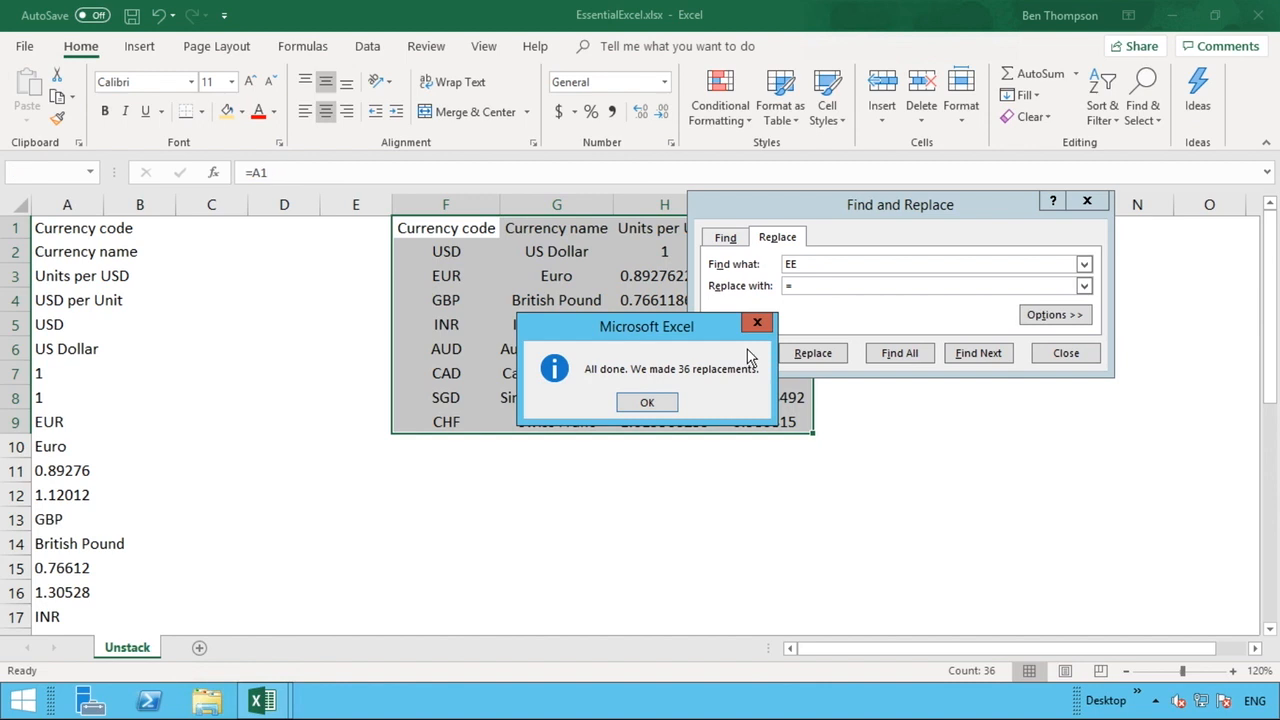
pyautogui.click(650, 403)
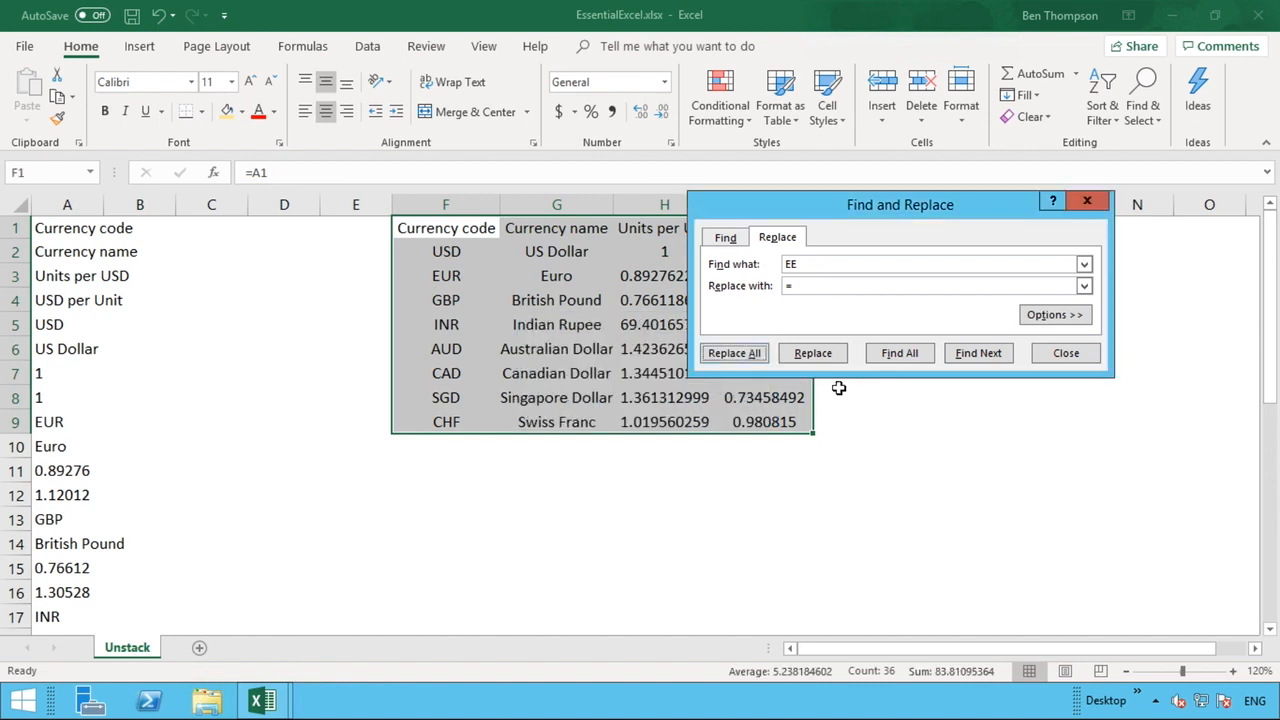
pyautogui.click(1062, 354)
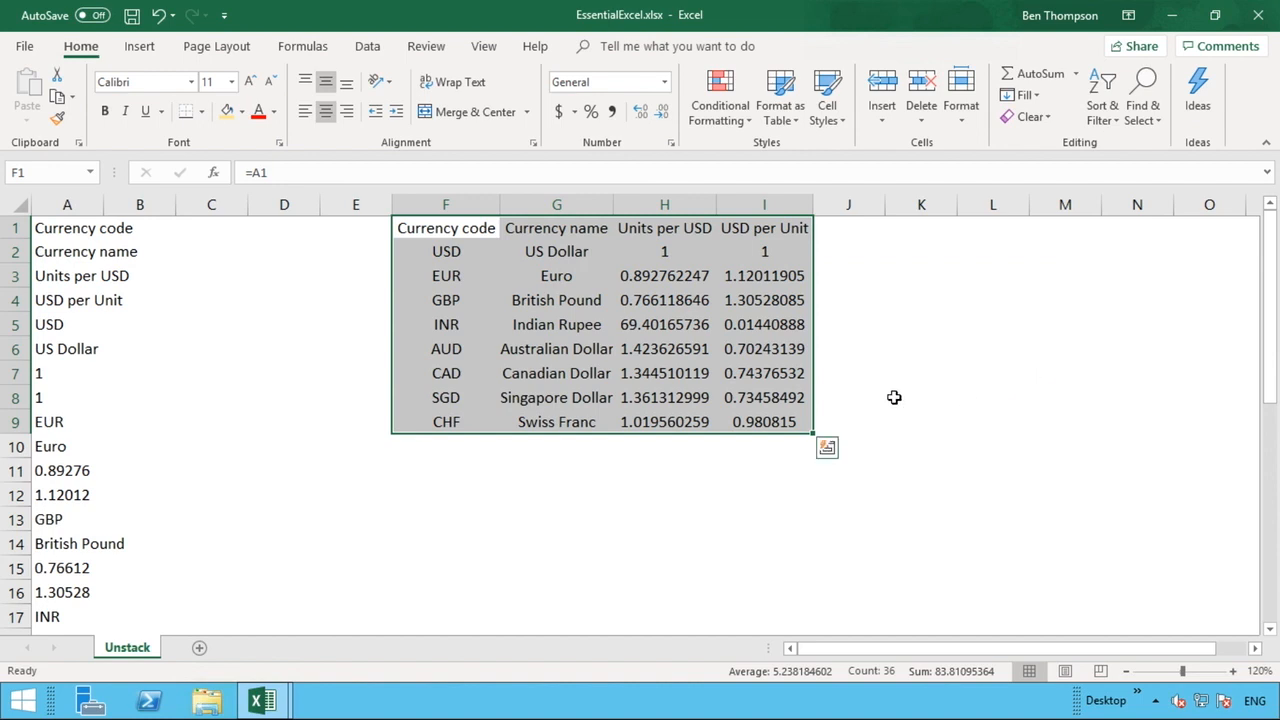
# Check a few of the new formulas, then apply Comma Style to the numbers in H2:I9.
pyautogui.click(680, 332)
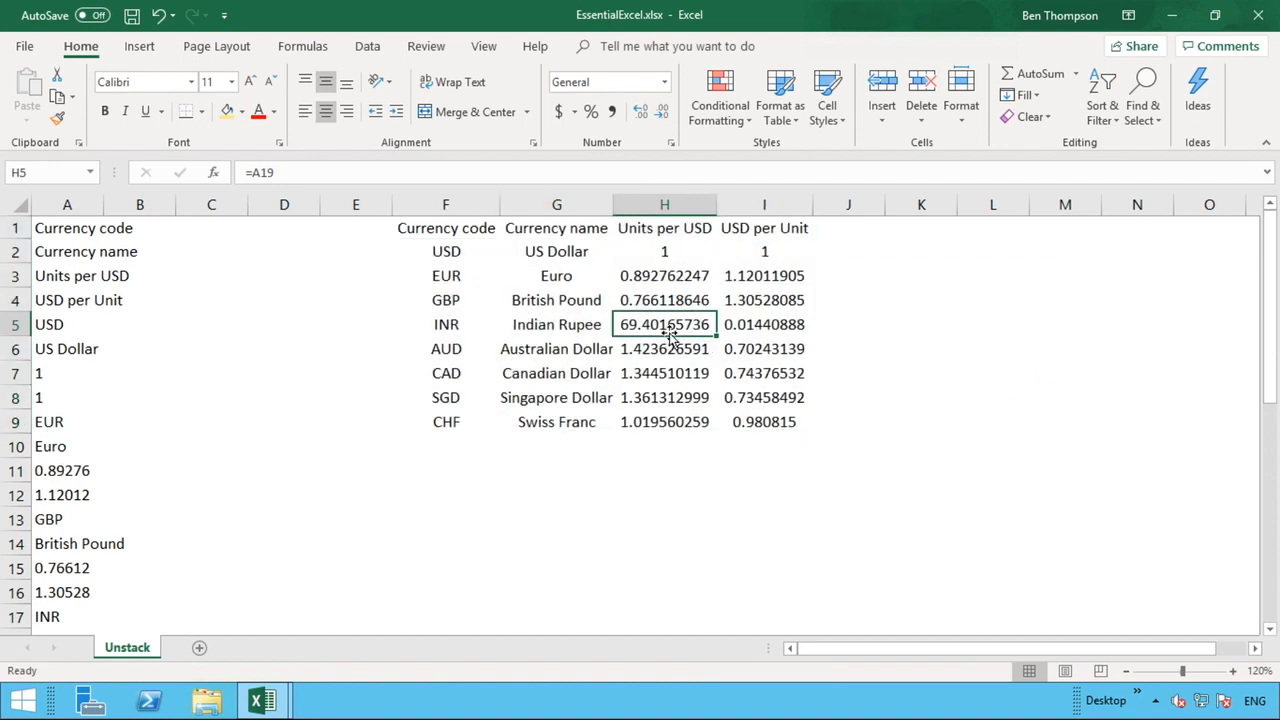
pyautogui.click(531, 308)
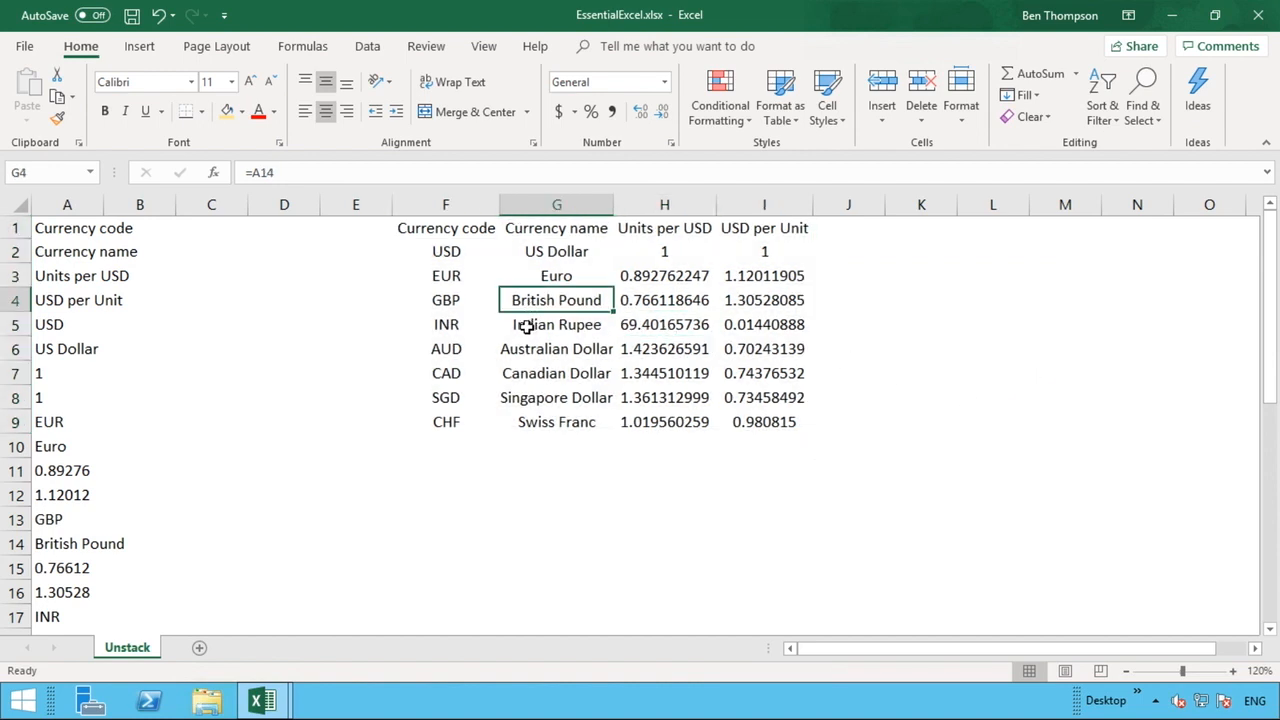
pyautogui.click(526, 327)
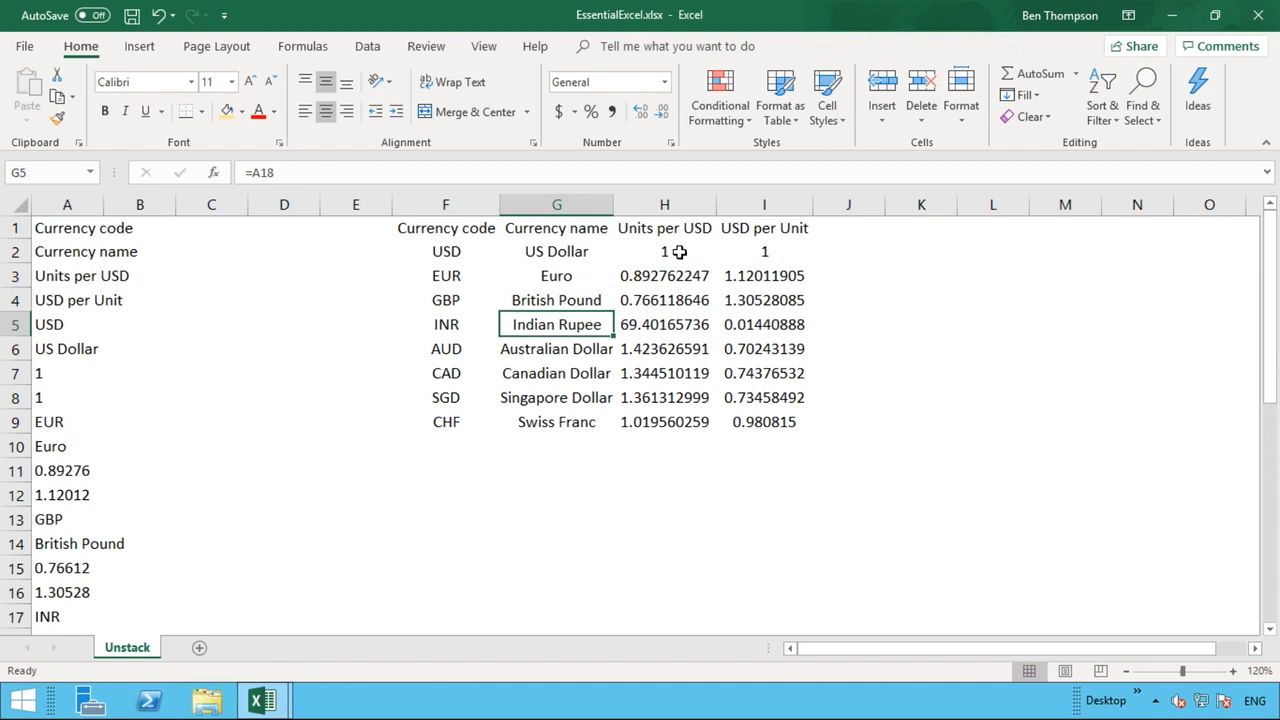
pyautogui.moveTo(680, 251); pyautogui.dragTo(777, 425)
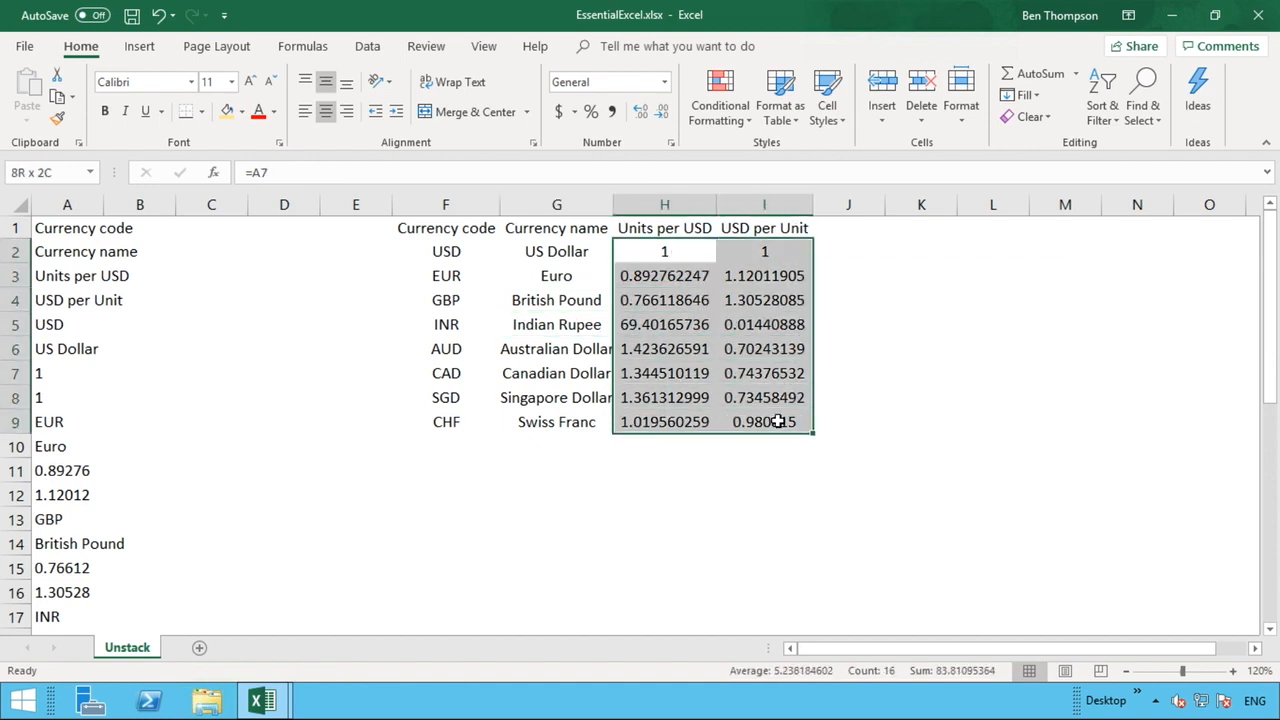
pyautogui.click(574, 113)
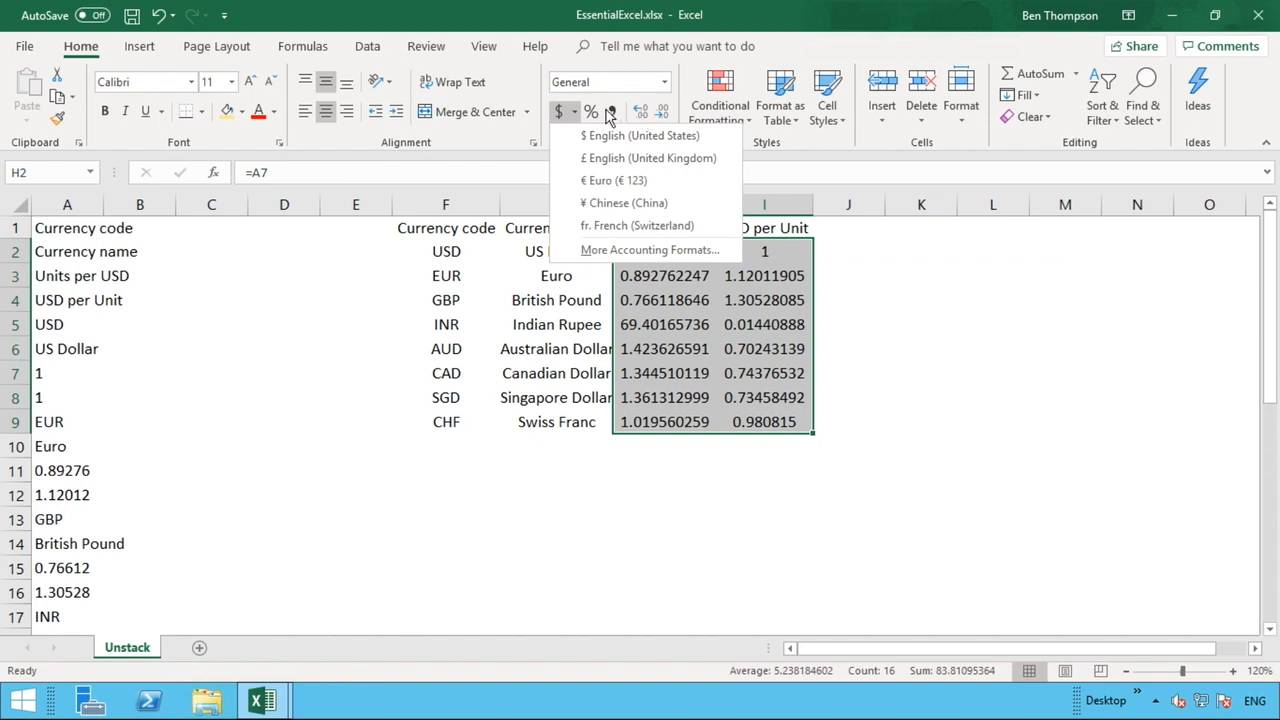
pyautogui.click(611, 112)
pyautogui.click(901, 392)
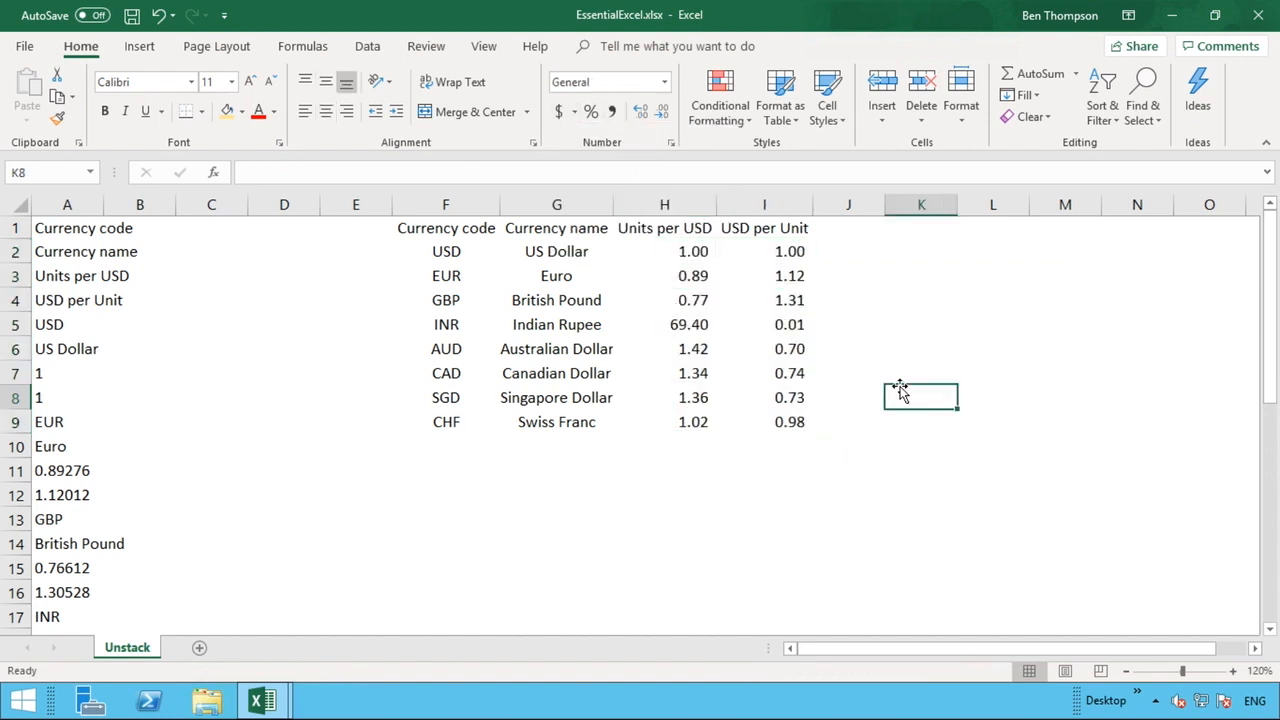